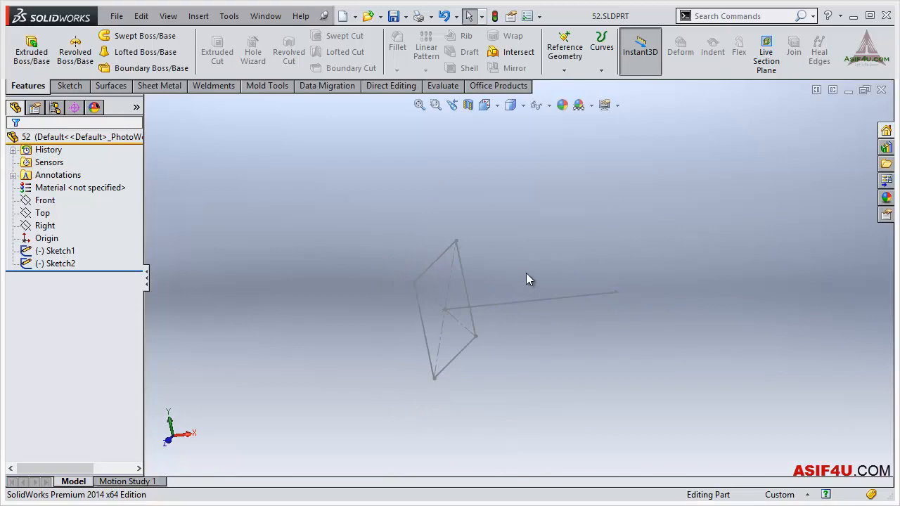
- Create a swept boss using the rectangle Sketch1 as profile and the straight line Sketch2 as path
{"action": "left_click", "coordinate": [142, 35]}
{"action": "mouse_move", "coordinate": [452, 295]}
{"action": "middle_mouse_down"}
{"action": "mouse_move", "coordinate": [448, 318]}
{"action": "mouse_move", "coordinate": [430, 246]}
{"action": "middle_mouse_up"}
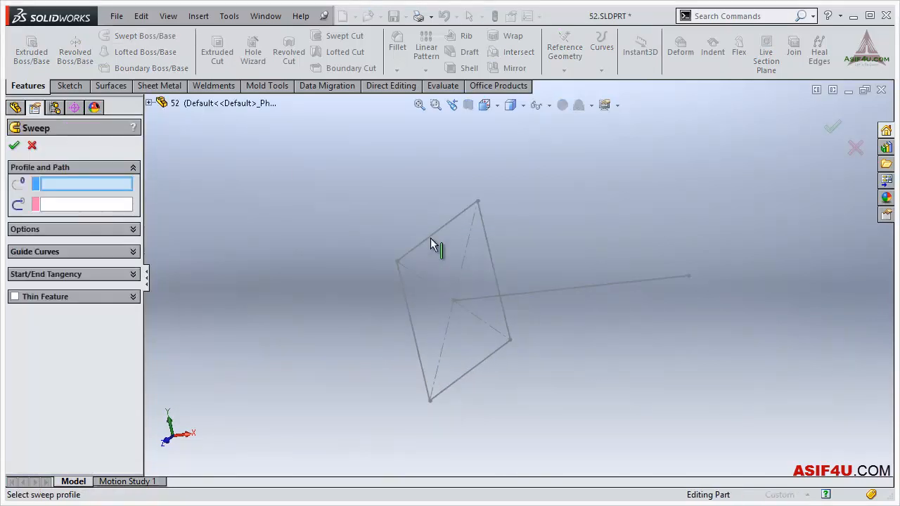
{"action": "left_click", "coordinate": [420, 244]}
{"action": "mouse_move", "coordinate": [602, 264]}
{"action": "middle_mouse_down"}
{"action": "mouse_move", "coordinate": [623, 277]}
{"action": "mouse_move", "coordinate": [592, 291]}
{"action": "middle_mouse_up"}
{"action": "left_click", "coordinate": [592, 291]}
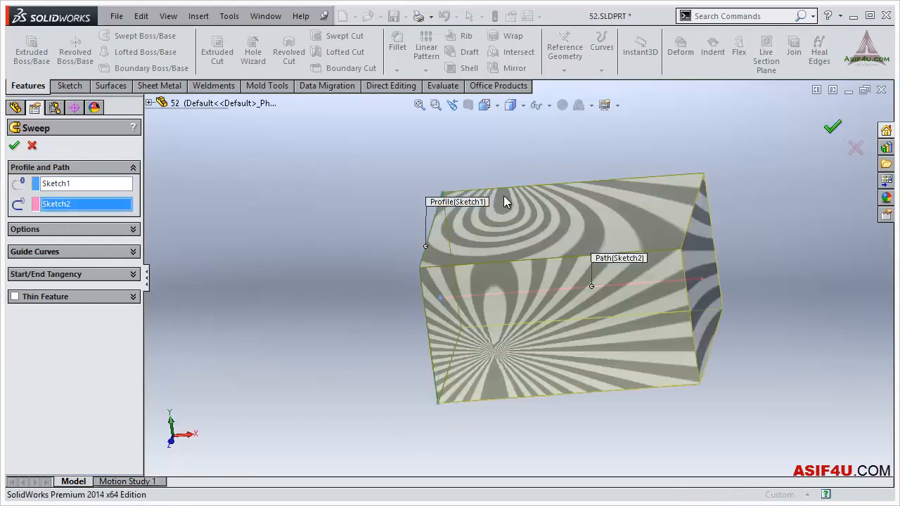
{"action": "left_click", "coordinate": [832, 125]}
{"action": "scroll", "coordinate": [495, 206], "scroll_direction": "up", "scroll_amount": 3}
{"action": "middle_click_drag", "start_coordinate": [474, 186], "coordinate": [583, 273]}
{"action": "left_click", "coordinate": [265, 222]}
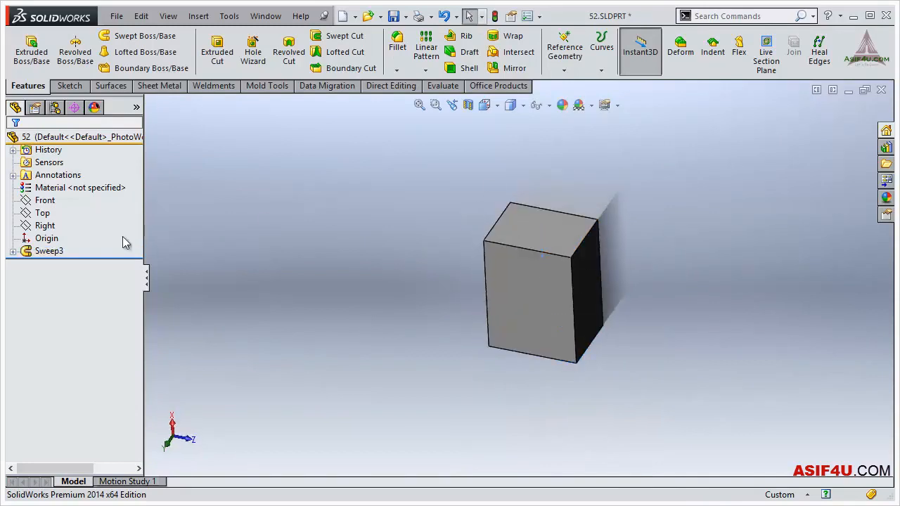
- Delete the sweep feature while keeping its profile and path sketches
{"action": "right_click", "coordinate": [59, 253]}
{"action": "left_click", "coordinate": [95, 311]}
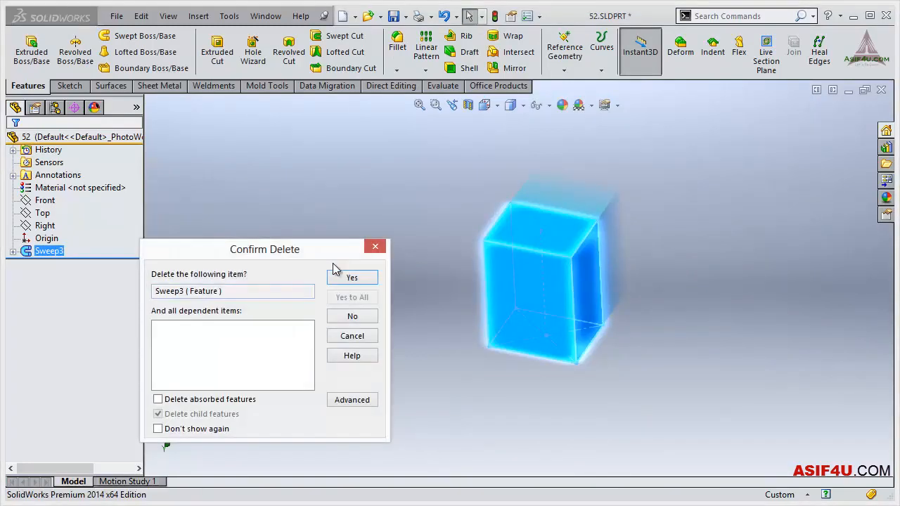
{"action": "left_click", "coordinate": [344, 277]}
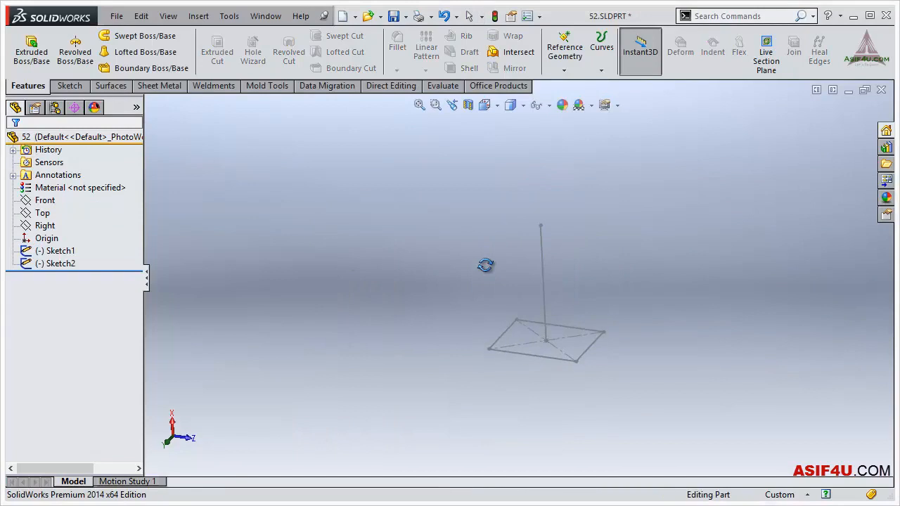
- Start a sketch on the Top plane and draw a shallow three-point arc above the path line
{"action": "left_click", "coordinate": [42, 213]}
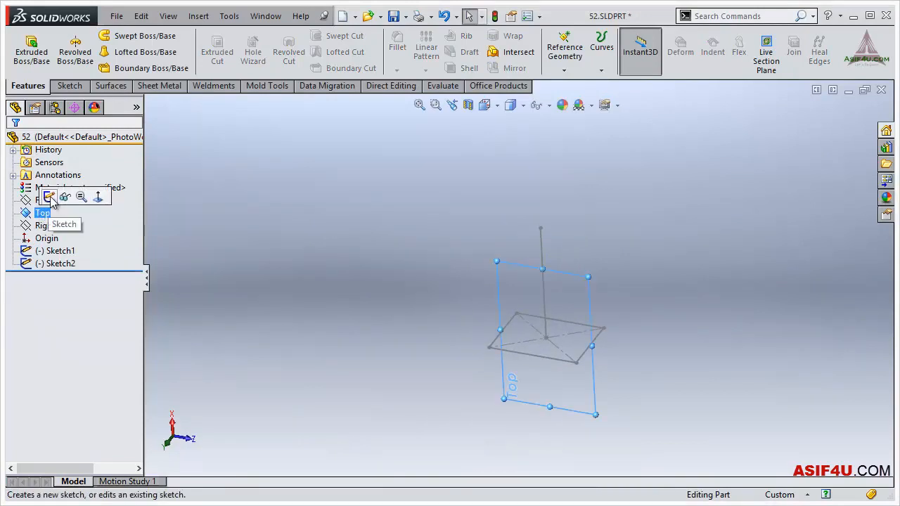
{"action": "left_click", "coordinate": [49, 198]}
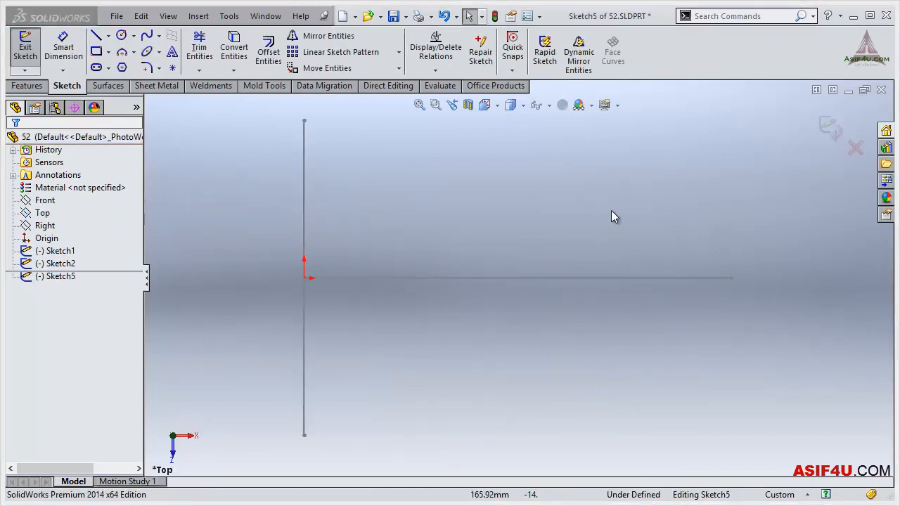
{"action": "key", "text": "s"}
{"action": "left_click", "coordinate": [600, 245]}
{"action": "left_click", "coordinate": [440, 204]}
{"action": "left_click", "coordinate": [641, 163]}
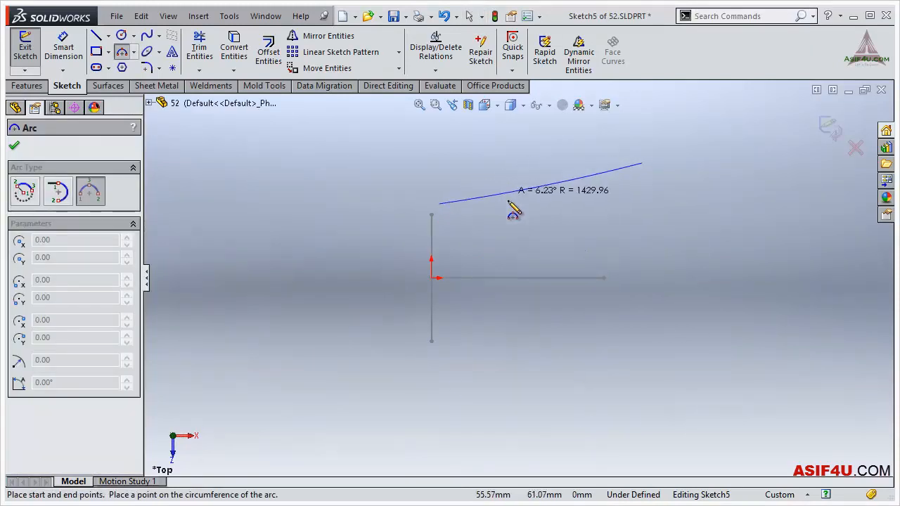
{"action": "left_click", "coordinate": [510, 201]}
{"action": "key", "text": "Escape"}
- Move the arc's start point to X 0, Y about 51.4, close to the rectangle profile's upper edge
{"action": "mouse_move", "coordinate": [640, 224]}
{"action": "middle_mouse_down"}
{"action": "mouse_move", "coordinate": [538, 233]}
{"action": "mouse_move", "coordinate": [497, 203]}
{"action": "mouse_move", "coordinate": [477, 243]}
{"action": "middle_mouse_up"}
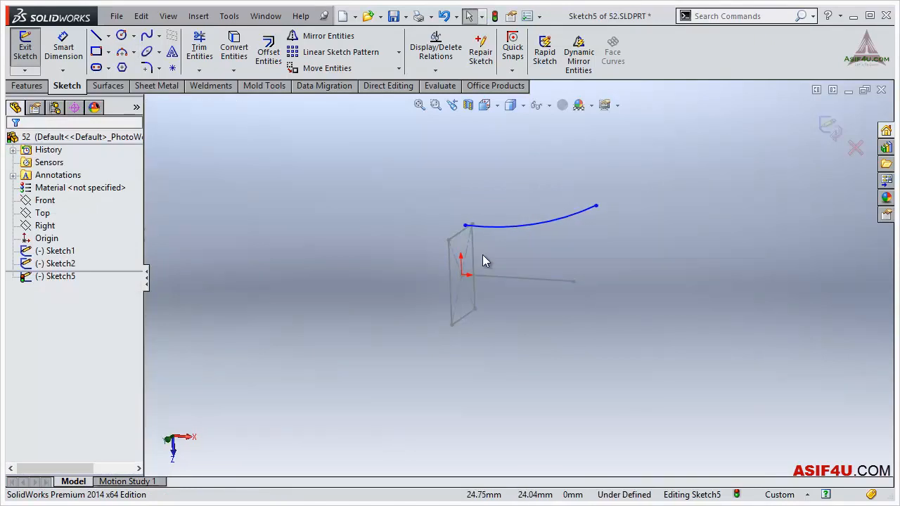
{"action": "scroll", "coordinate": [483, 235], "scroll_direction": "down", "scroll_amount": 3}
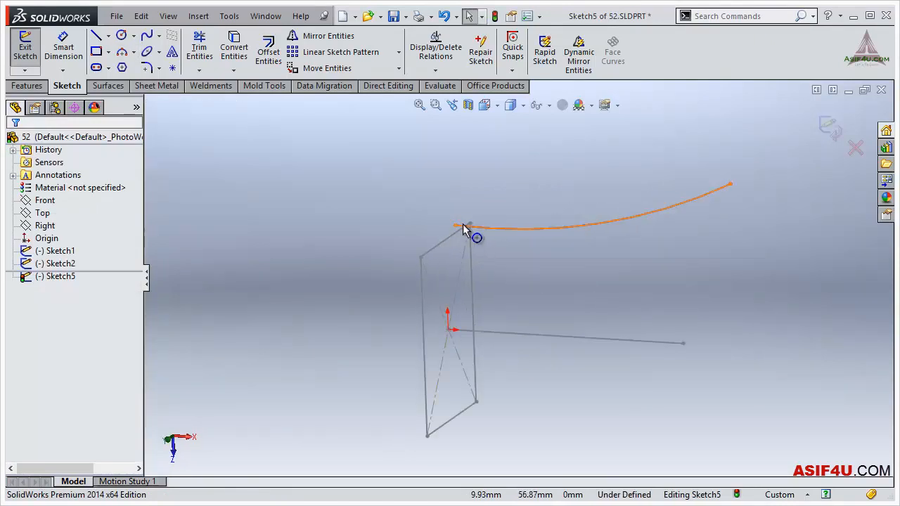
{"action": "left_click", "coordinate": [463, 227]}
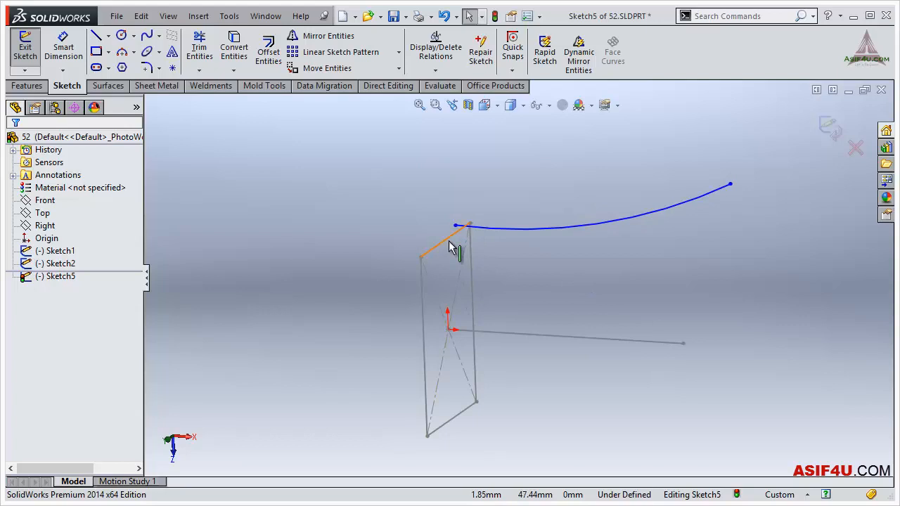
{"action": "mouse_move", "coordinate": [456, 225]}
{"action": "left_mouse_down"}
{"action": "mouse_move", "coordinate": [444, 245]}
{"action": "mouse_move", "coordinate": [444, 233]}
{"action": "left_mouse_up"}
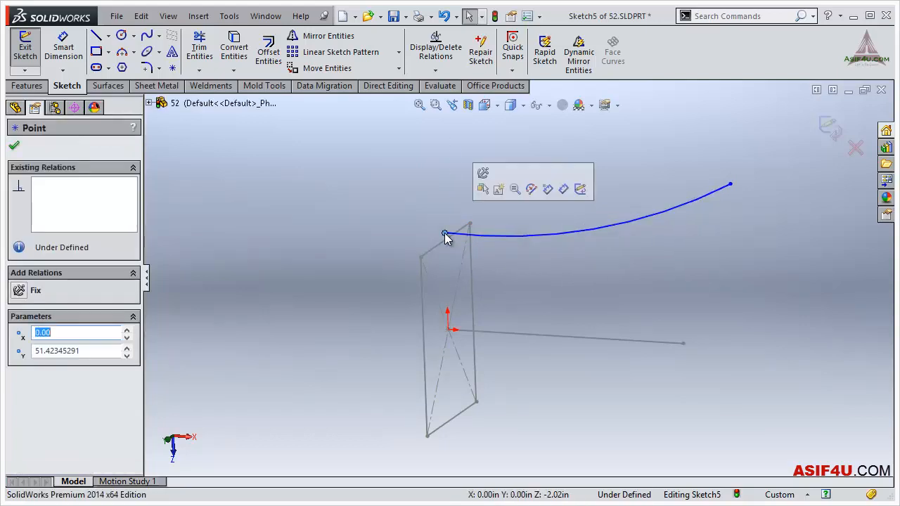
{"action": "key", "text": "Escape"}
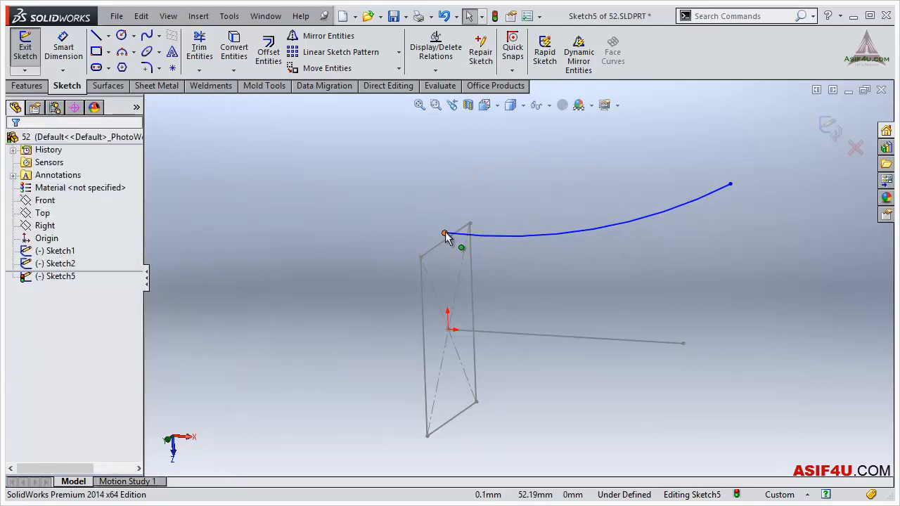
{"action": "left_click", "coordinate": [444, 234]}
{"action": "left_click", "coordinate": [465, 226], "text": "ctrl"}
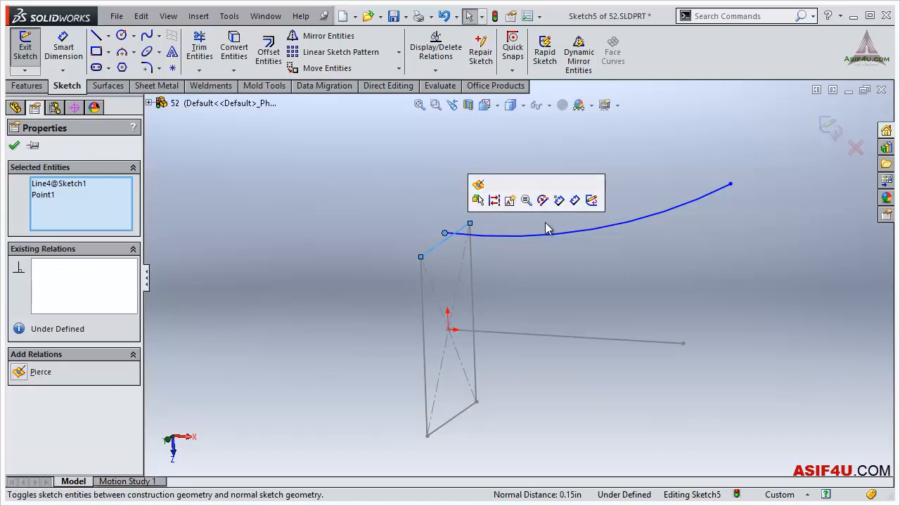
{"action": "left_click", "coordinate": [616, 158]}
{"action": "left_click", "coordinate": [490, 233]}
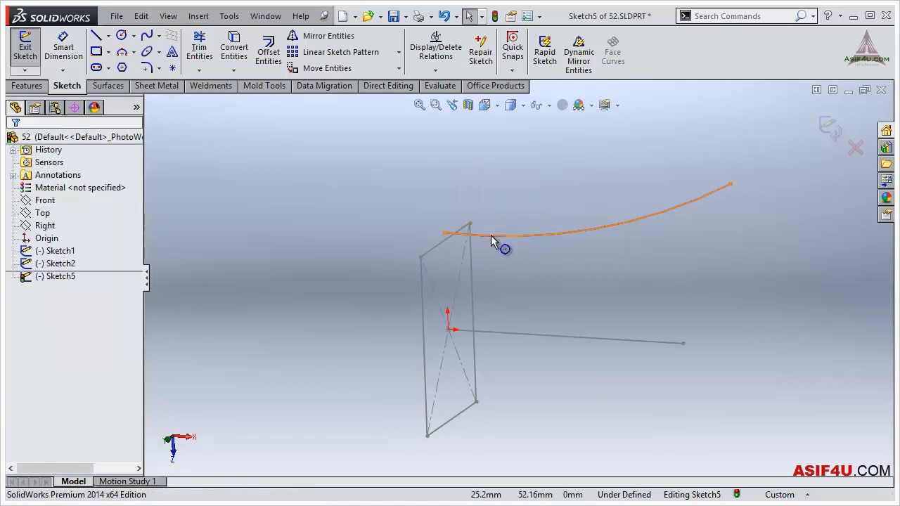
{"action": "left_click", "coordinate": [448, 241], "text": "ctrl"}
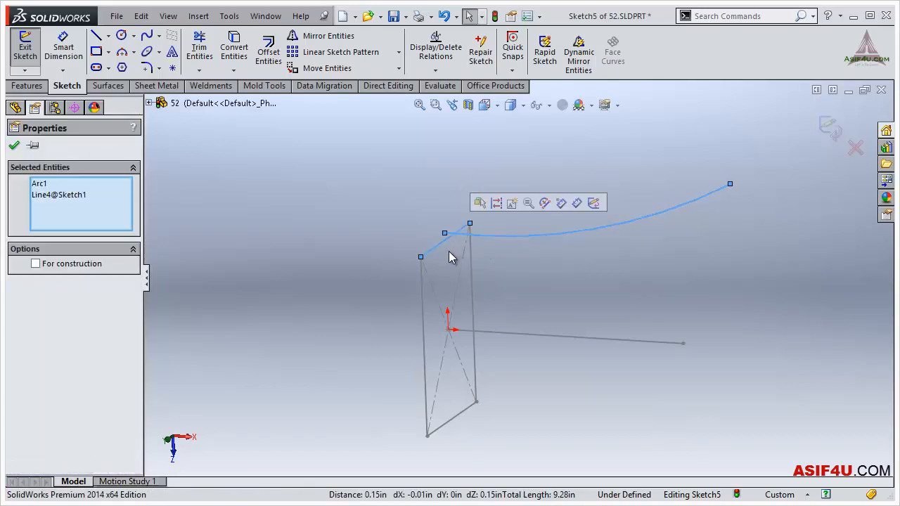
{"action": "left_click", "coordinate": [315, 237]}
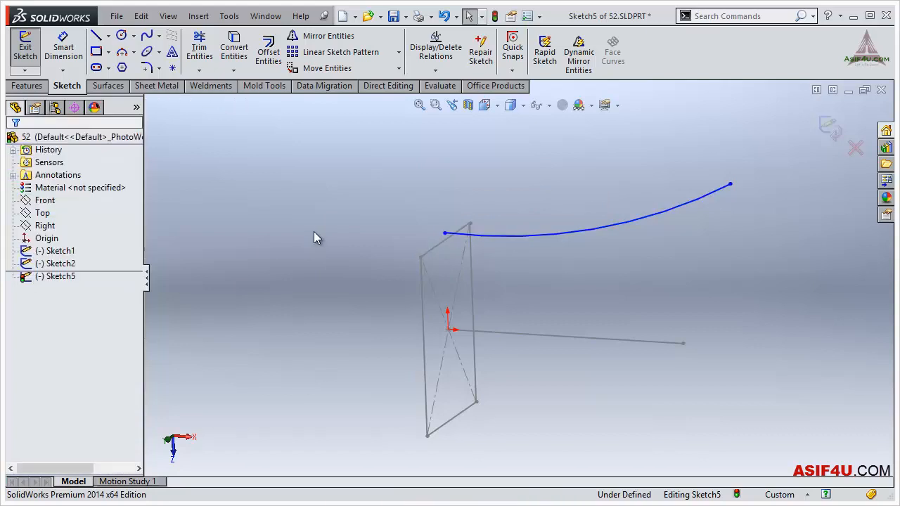
- Try to select the midpoint of the rectangle profile's upper edge for relating it to the arc's start point
{"action": "left_click", "coordinate": [445, 233]}
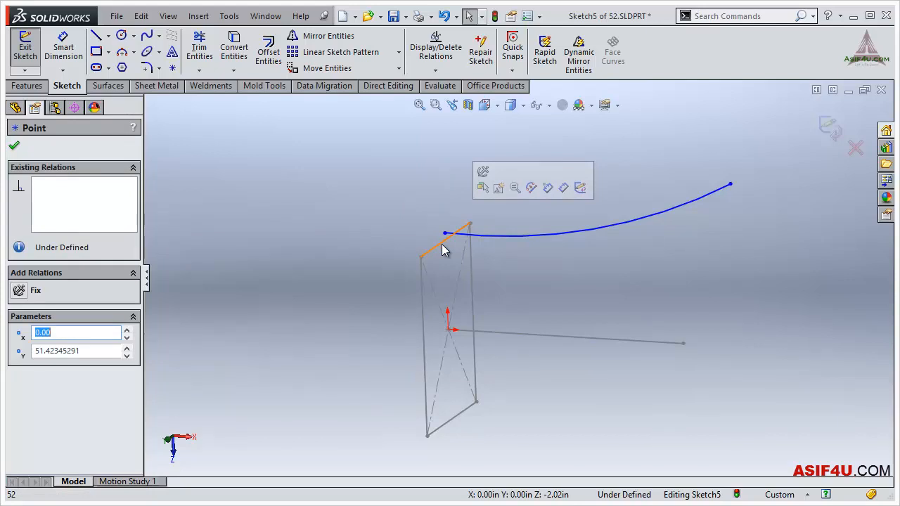
{"action": "right_click", "coordinate": [445, 250]}
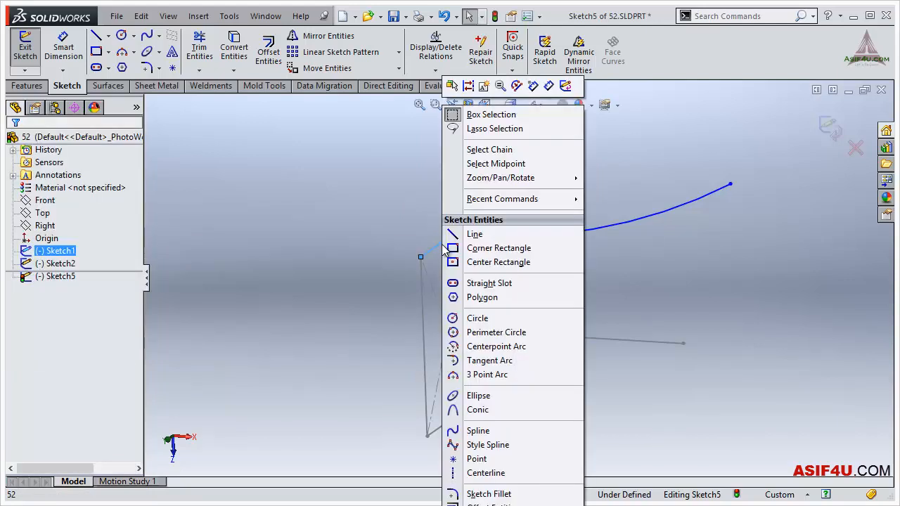
{"action": "left_click", "coordinate": [508, 164]}
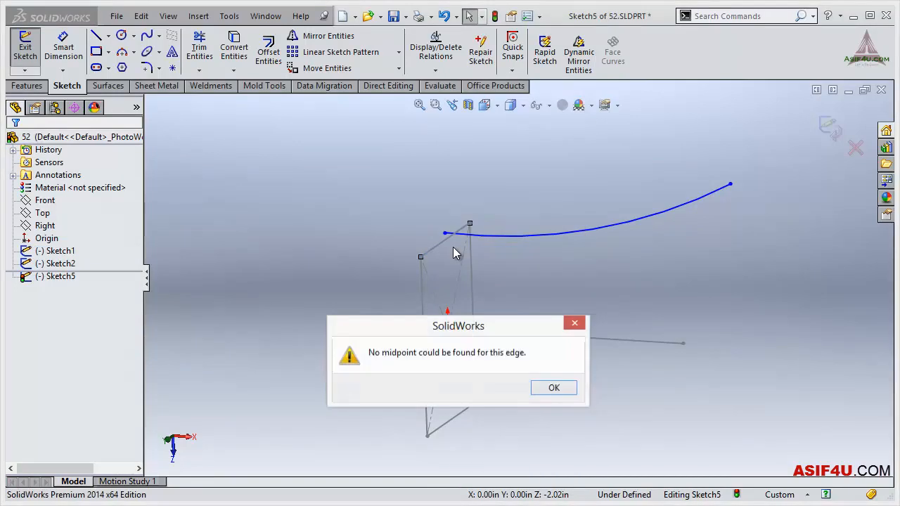
{"action": "left_click", "coordinate": [540, 383]}
- Add a Pierce relation between the arc's start point and the rectangle profile's upper edge
{"action": "middle_click_drag", "start_coordinate": [487, 244], "coordinate": [452, 260]}
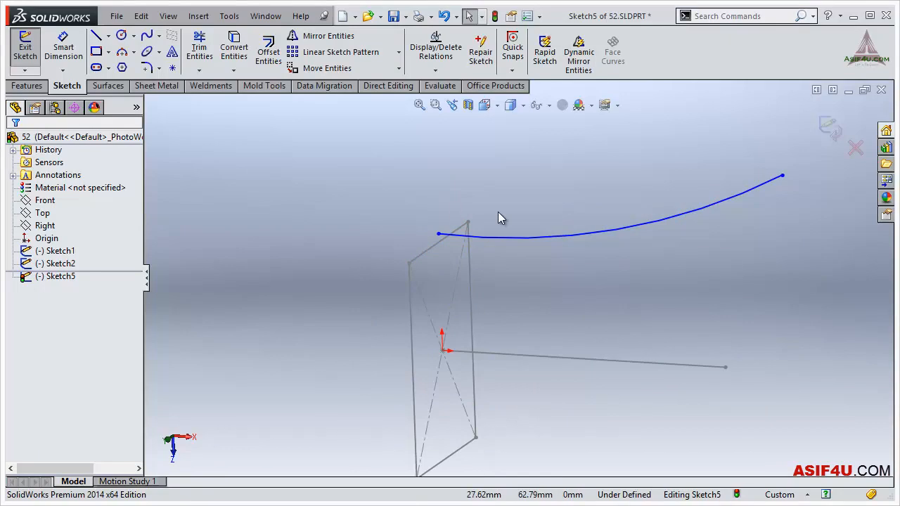
{"action": "left_click", "coordinate": [439, 234]}
{"action": "left_click", "coordinate": [435, 249], "text": "ctrl"}
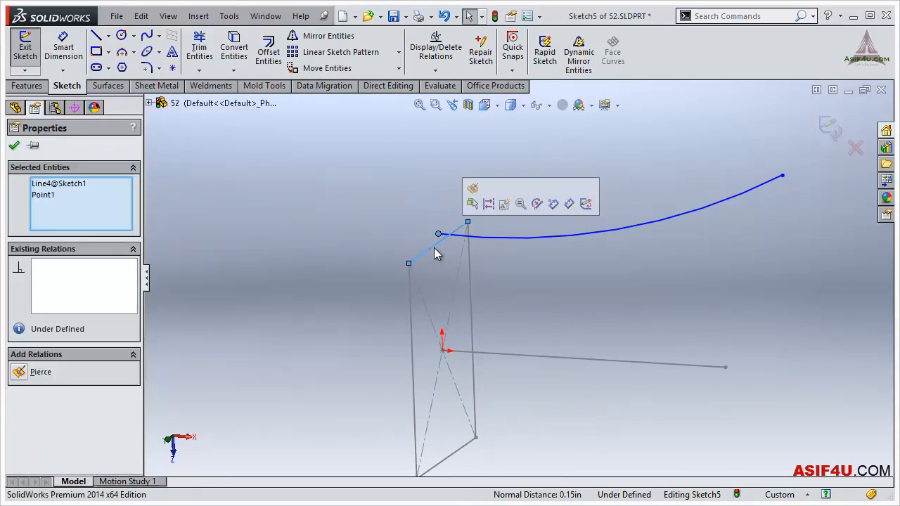
{"action": "left_click", "coordinate": [473, 188]}
{"action": "left_click", "coordinate": [517, 182]}
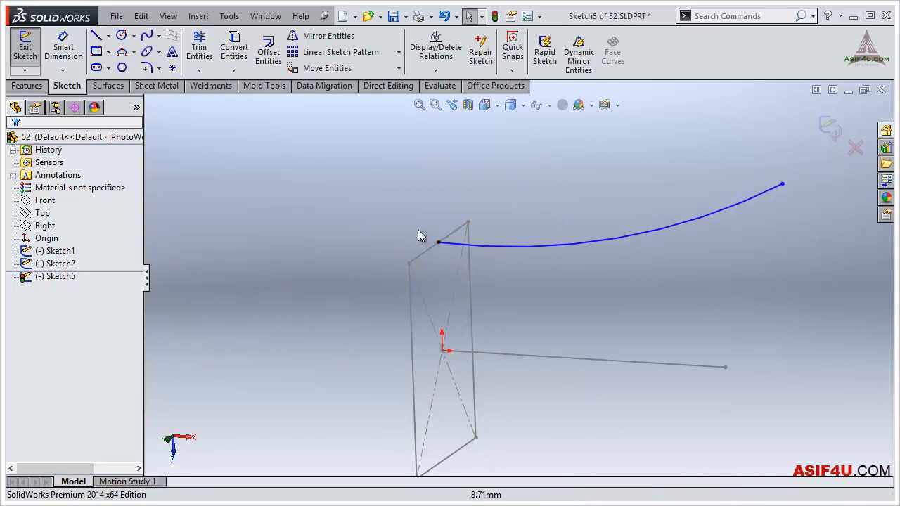
- Move the arc's free end inward to about X 111.4, Y 60.5, short of the path line's end
{"action": "scroll", "coordinate": [417, 228], "scroll_direction": "up", "scroll_amount": 1}
{"action": "key", "text": "ctrl+1"}
{"action": "key", "text": "ctrl+5"}
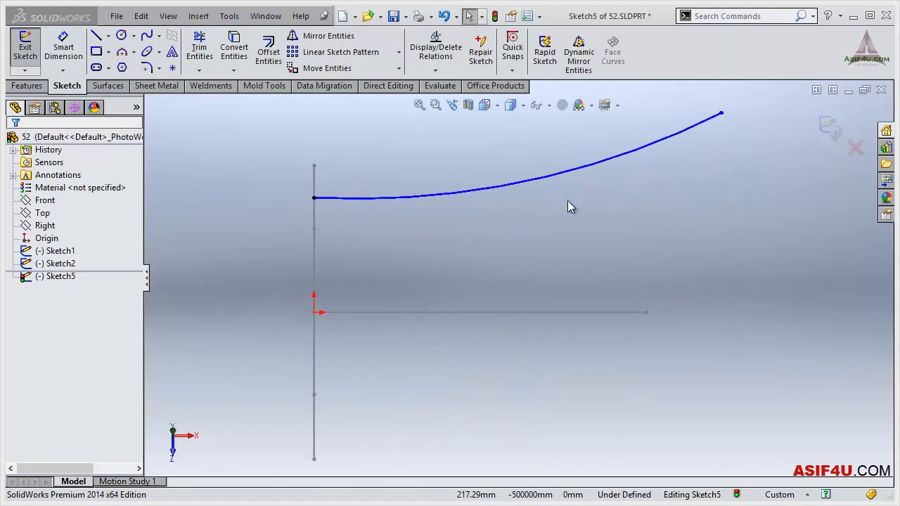
{"action": "left_click_drag", "start_coordinate": [655, 164], "coordinate": [575, 202]}
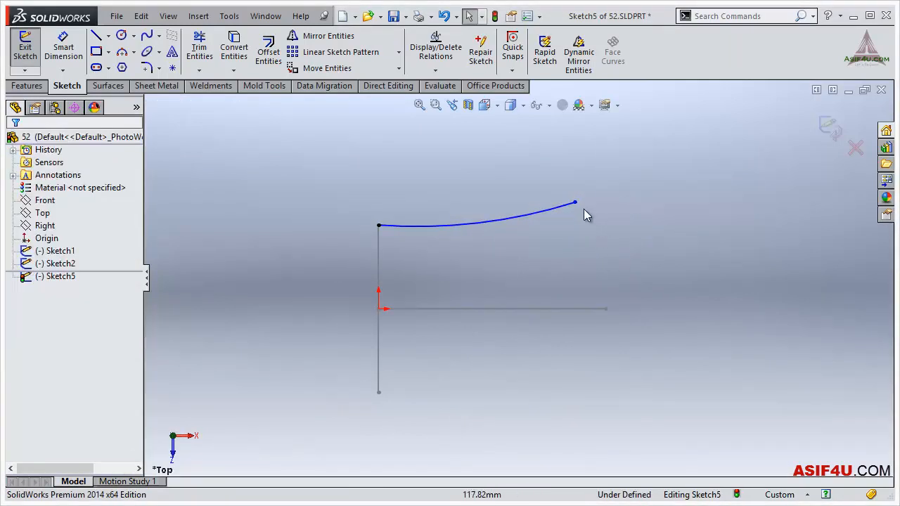
{"action": "left_click", "coordinate": [575, 203]}
{"action": "left_click", "coordinate": [613, 247]}
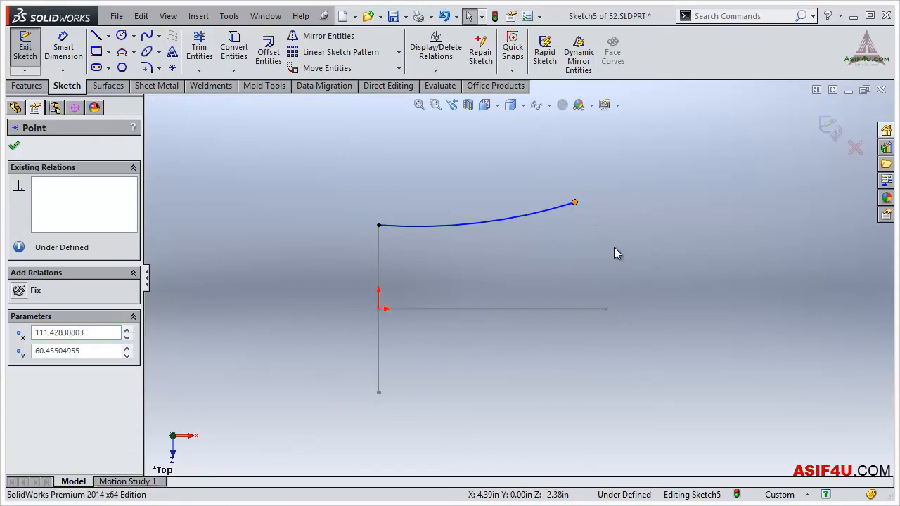
- Draw a centerline from the path line's end to the arc's free end and make it vertical
{"action": "key", "text": "s"}
{"action": "left_click", "coordinate": [710, 261]}
{"action": "left_click", "coordinate": [724, 290]}
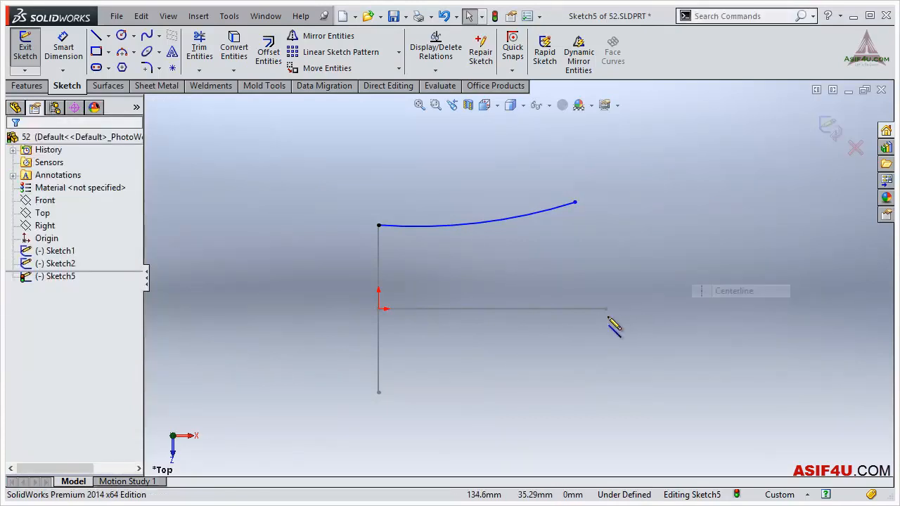
{"action": "left_click", "coordinate": [603, 309]}
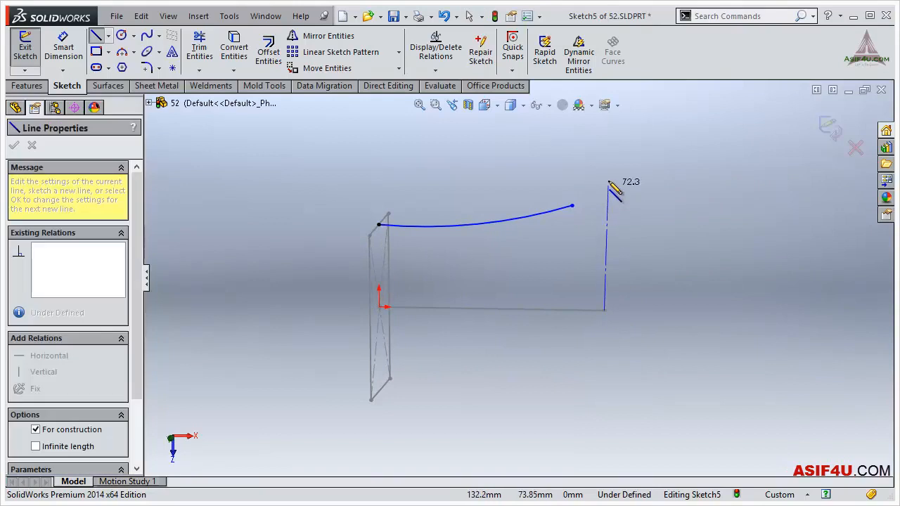
{"action": "left_click", "coordinate": [572, 207]}
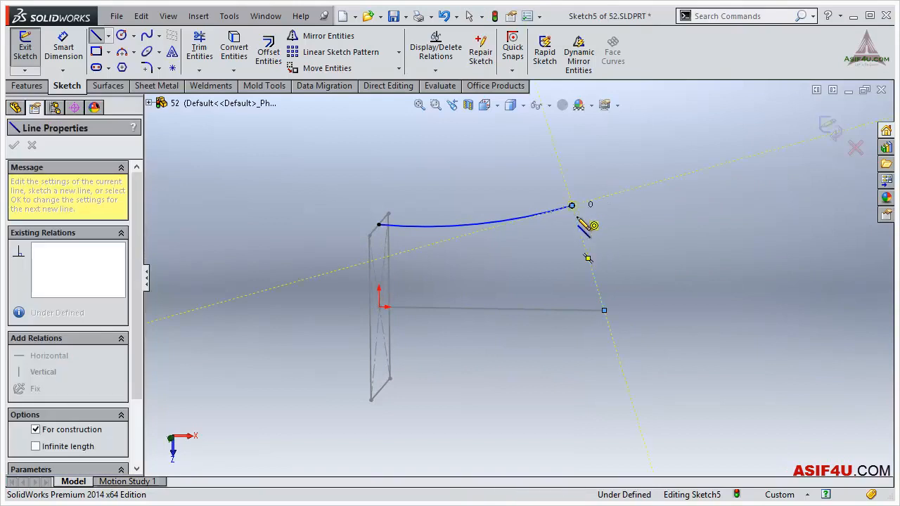
{"action": "key", "text": "Escape"}
{"action": "left_click", "coordinate": [584, 245]}
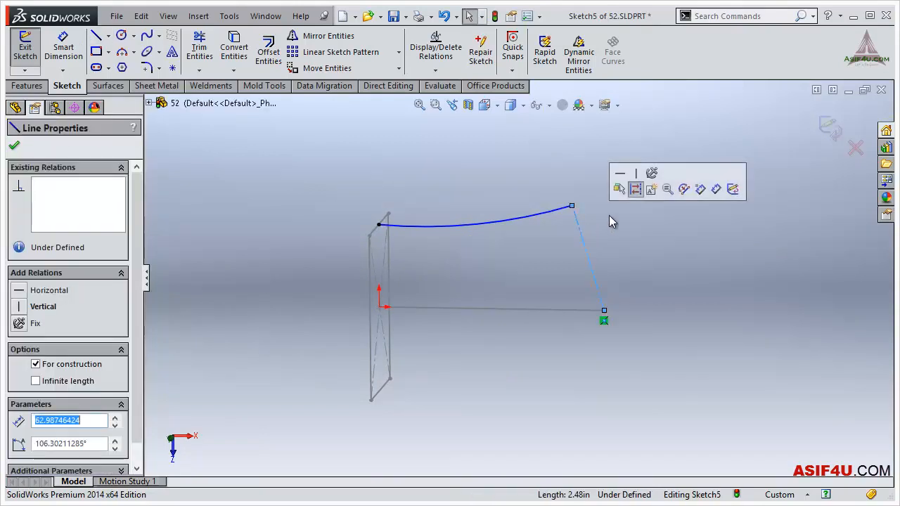
{"action": "left_click", "coordinate": [635, 173]}
{"action": "key", "text": "Escape"}
- Dimension the arc's radius and set it to 150 mm
{"action": "key", "text": "ctrl+1"}
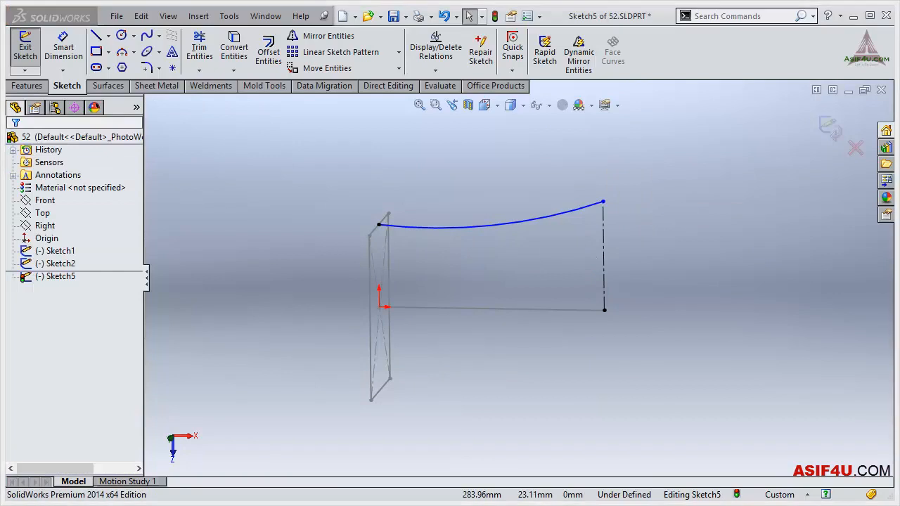
{"action": "key", "text": "s"}
{"action": "left_click", "coordinate": [546, 192]}
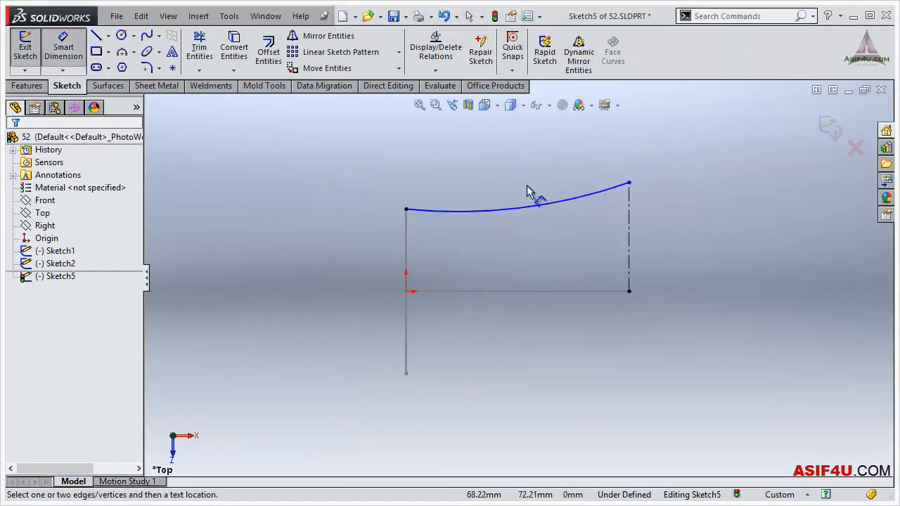
{"action": "left_click", "coordinate": [538, 203]}
{"action": "left_click", "coordinate": [581, 192]}
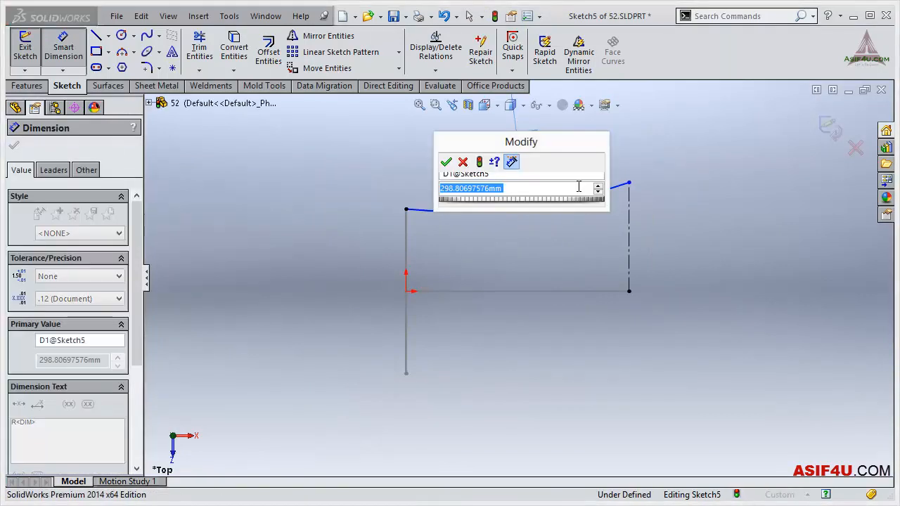
{"action": "type", "text": "150"}
{"action": "key", "text": "Return"}
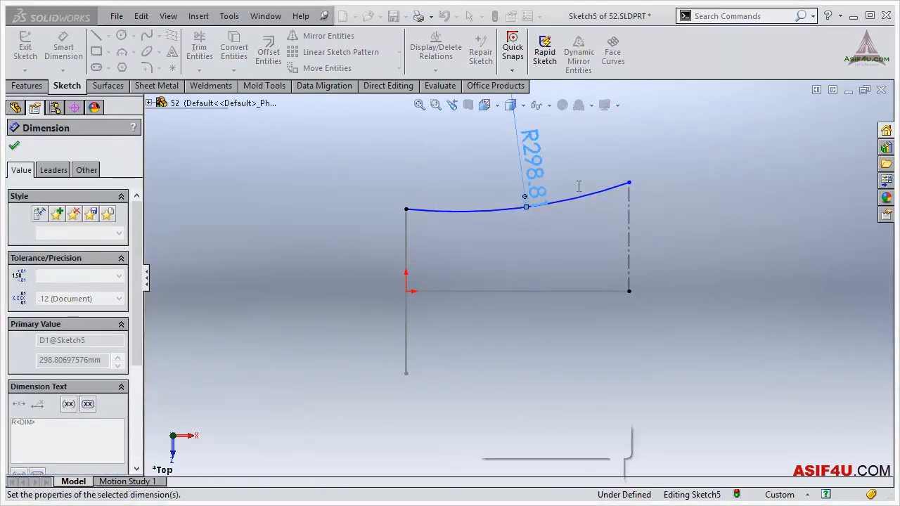
{"action": "left_click", "coordinate": [667, 207]}
{"action": "scroll", "coordinate": [532, 206], "scroll_direction": "up", "scroll_amount": 3}
{"action": "scroll", "coordinate": [532, 209], "scroll_direction": "up", "scroll_amount": 1}
{"action": "left_click_drag", "start_coordinate": [509, 229], "coordinate": [506, 178]}
{"action": "left_click", "coordinate": [639, 207]}
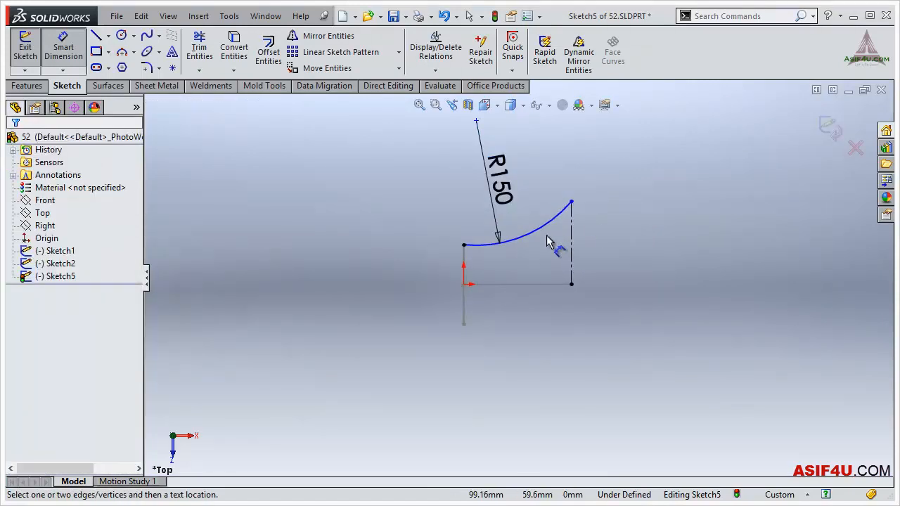
- Exit the guide-arc sketch on the Top plane, keeping the 150 mm arc
{"action": "mouse_move", "coordinate": [592, 244]}
{"action": "middle_mouse_down"}
{"action": "mouse_move", "coordinate": [583, 316]}
{"action": "mouse_move", "coordinate": [552, 333]}
{"action": "mouse_move", "coordinate": [560, 342]}
{"action": "middle_mouse_up"}
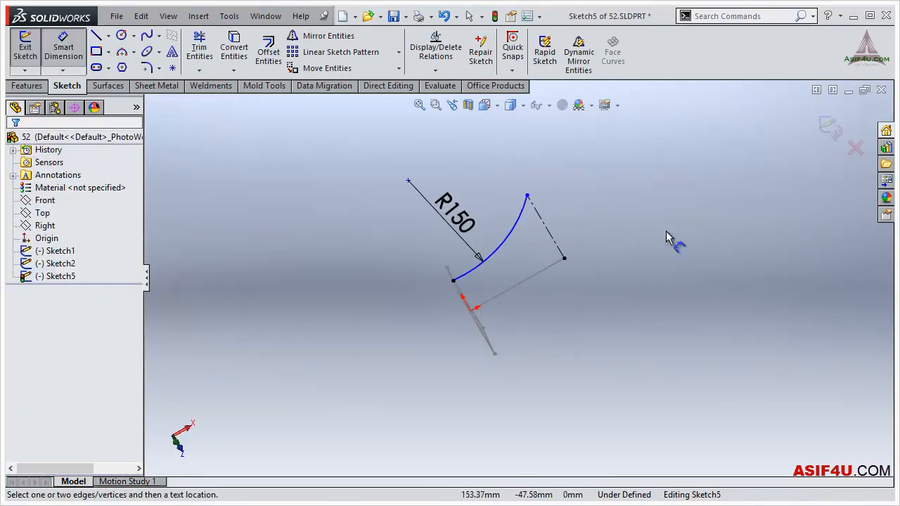
{"action": "middle_click_drag", "start_coordinate": [535, 283], "coordinate": [518, 278]}
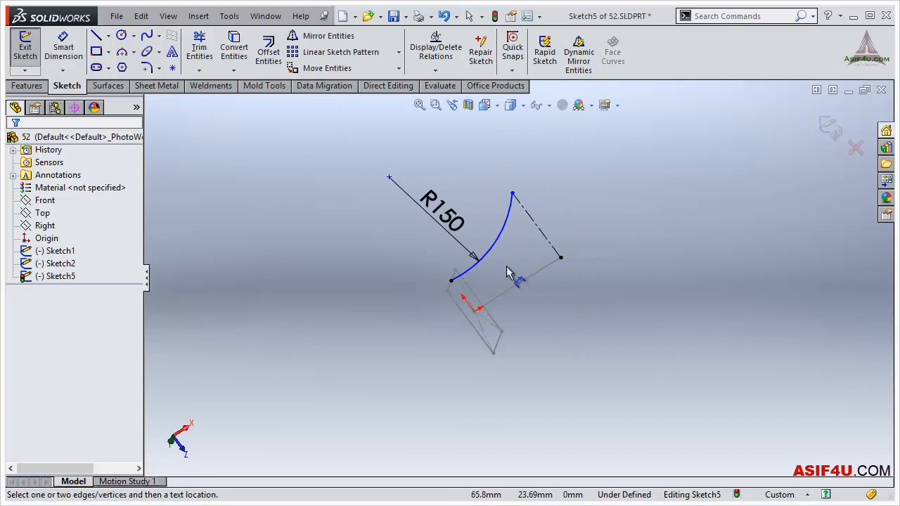
{"action": "left_click", "coordinate": [829, 135]}
- Start a swept boss with the rectangle sketch as the profile and the straight line sketch as the path
{"action": "mouse_move", "coordinate": [558, 300]}
{"action": "middle_mouse_down"}
{"action": "mouse_move", "coordinate": [544, 251]}
{"action": "mouse_move", "coordinate": [506, 268]}
{"action": "middle_mouse_up"}
{"action": "left_click", "coordinate": [145, 36]}
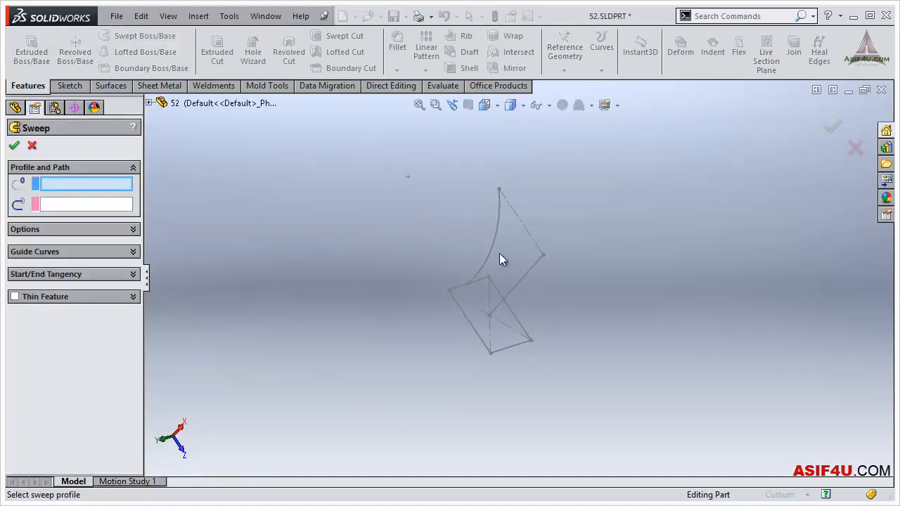
{"action": "mouse_move", "coordinate": [513, 299]}
{"action": "middle_mouse_down"}
{"action": "mouse_move", "coordinate": [514, 314]}
{"action": "mouse_move", "coordinate": [461, 343]}
{"action": "middle_mouse_up"}
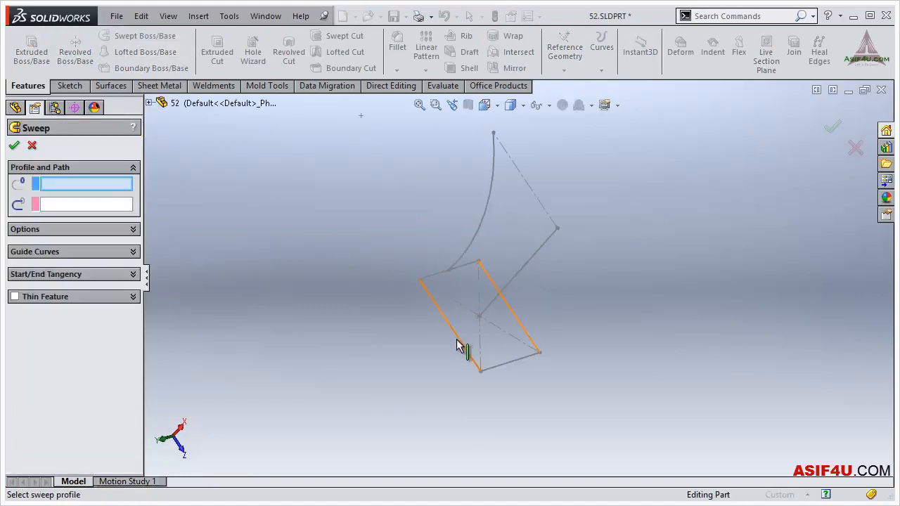
{"action": "left_click", "coordinate": [457, 346]}
{"action": "left_click", "coordinate": [527, 271]}
{"action": "mouse_move", "coordinate": [590, 271]}
{"action": "middle_mouse_down"}
{"action": "mouse_move", "coordinate": [638, 180]}
{"action": "mouse_move", "coordinate": [649, 215]}
{"action": "mouse_move", "coordinate": [766, 387]}
{"action": "middle_mouse_up"}
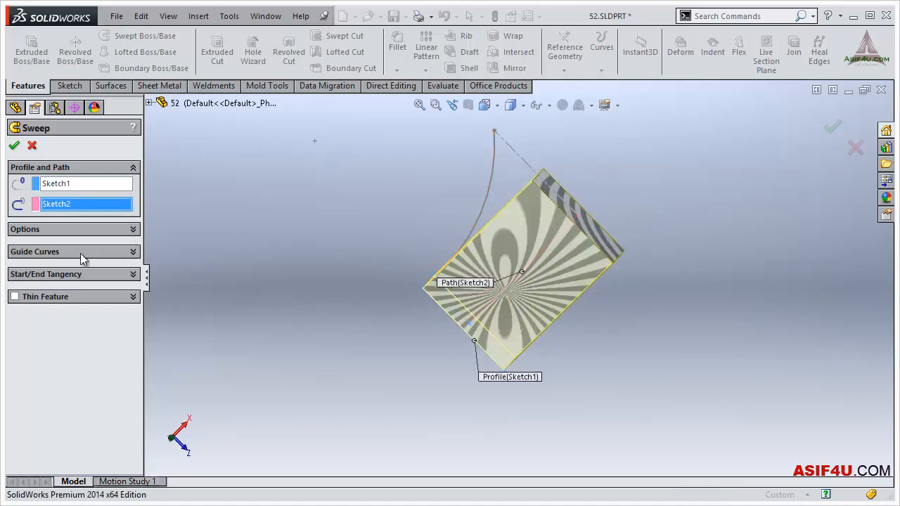
- Add the arc sketch as the sweep's guide curve and create the swept boss
{"action": "left_click", "coordinate": [132, 252]}
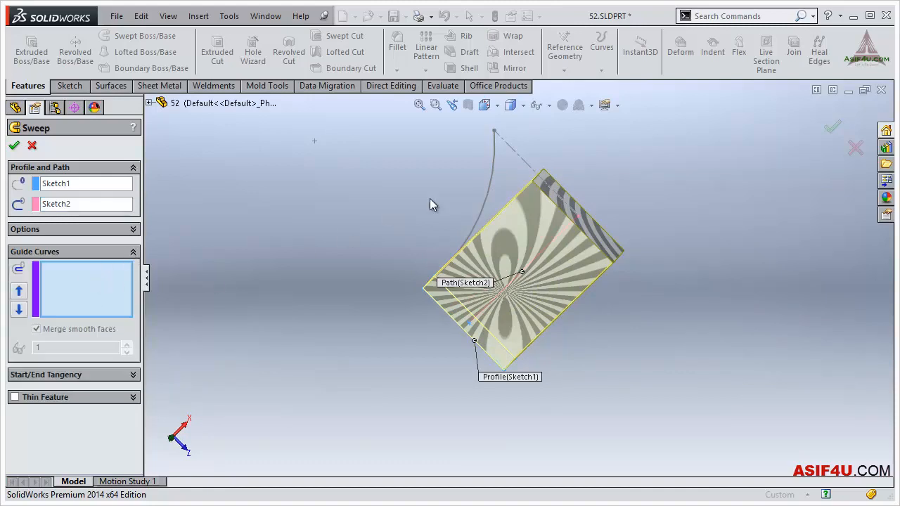
{"action": "left_click", "coordinate": [489, 191]}
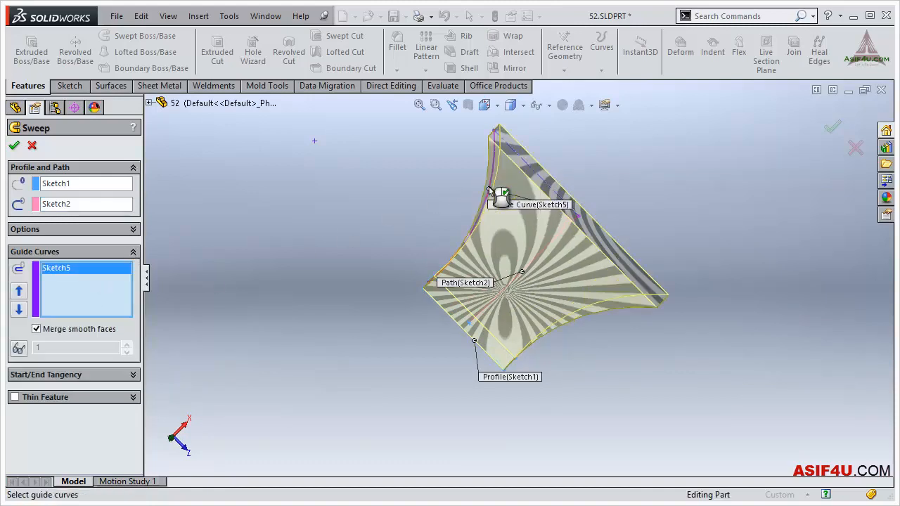
{"action": "middle_click_drag", "start_coordinate": [473, 218], "coordinate": [472, 239]}
{"action": "scroll", "coordinate": [498, 282], "scroll_direction": "down", "scroll_amount": 3}
{"action": "key", "text": "ctrl+1"}
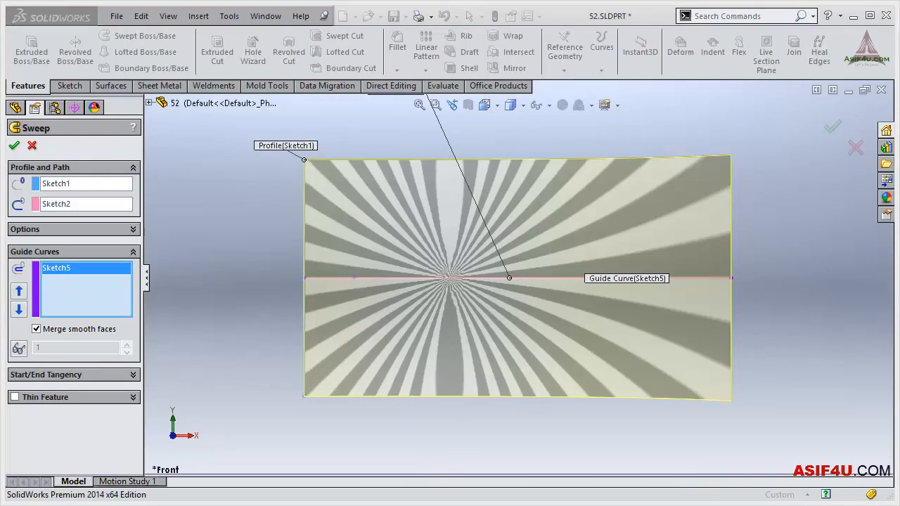
{"action": "key", "text": "ctrl+5"}
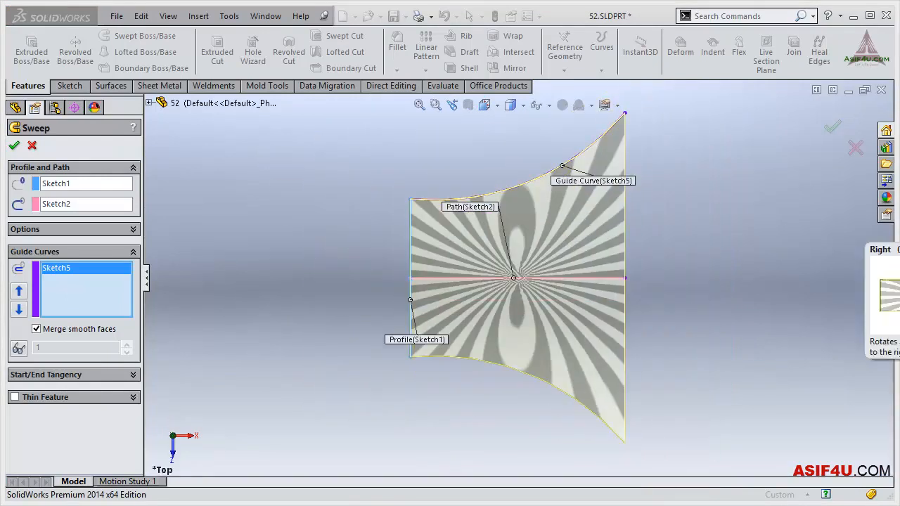
{"action": "key", "text": "ctrl+4"}
{"action": "middle_click_drag", "start_coordinate": [616, 321], "coordinate": [509, 249]}
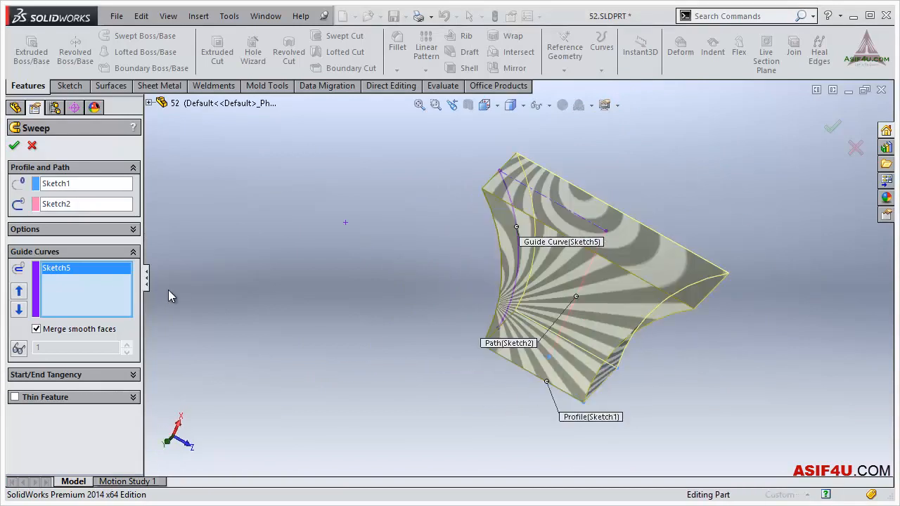
{"action": "left_click", "coordinate": [16, 146]}
{"action": "middle_click_drag", "start_coordinate": [687, 140], "coordinate": [504, 283]}
- Dimension the sweep profile rectangle's edge along the Z direction at 100 mm and exit the sketch
{"action": "left_click", "coordinate": [13, 251]}
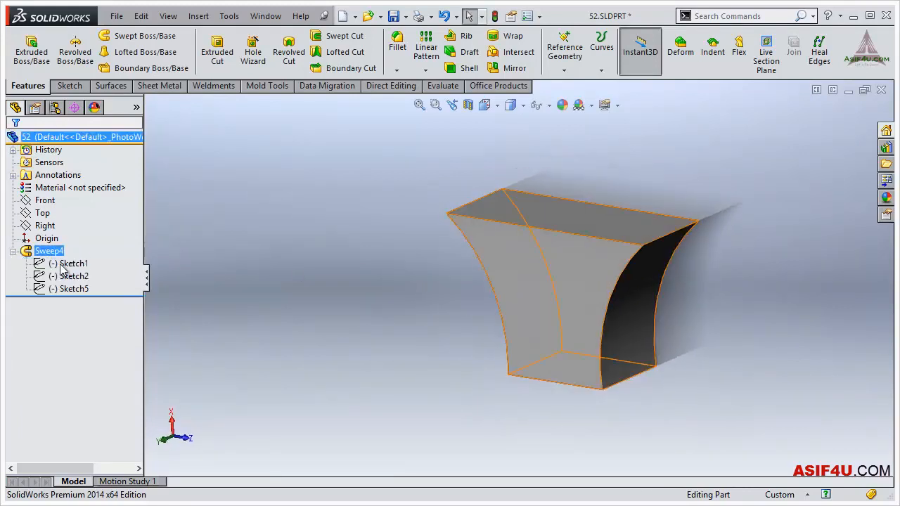
{"action": "left_click", "coordinate": [73, 227]}
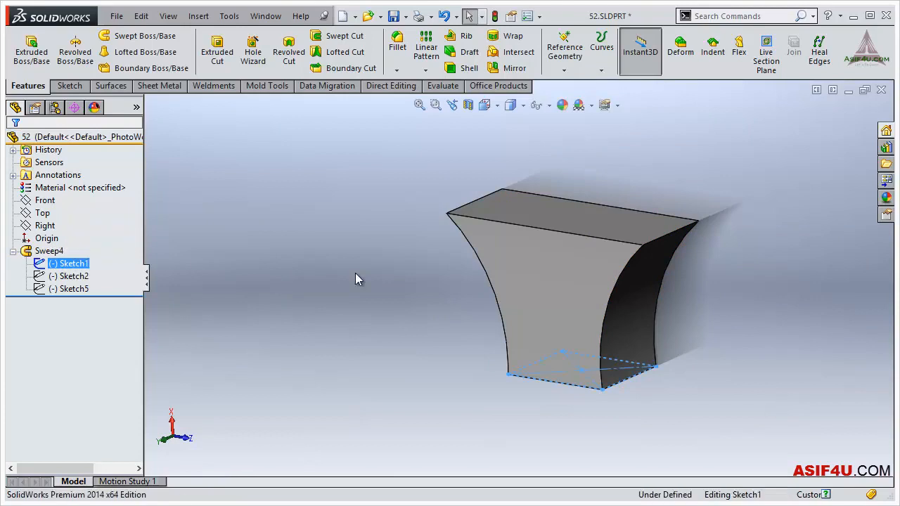
{"action": "middle_click_drag", "start_coordinate": [639, 336], "coordinate": [637, 388]}
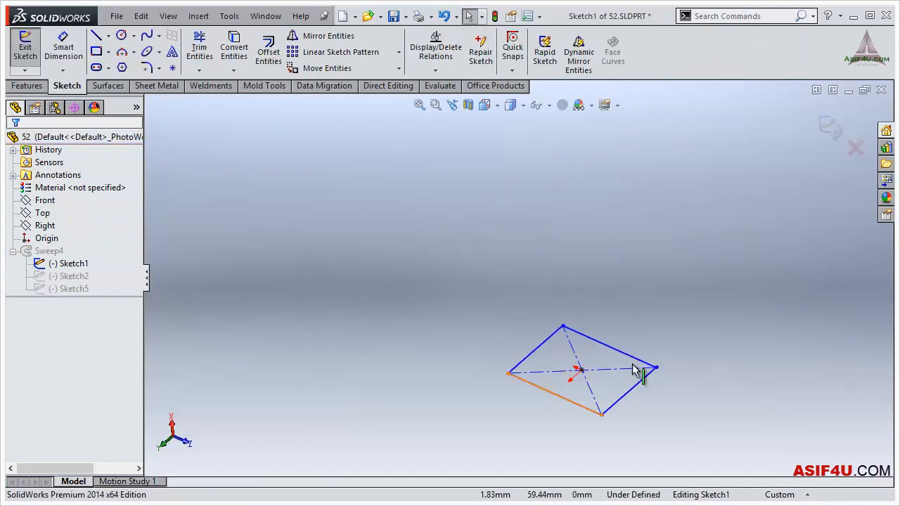
{"action": "scroll", "coordinate": [630, 265], "scroll_direction": "up", "scroll_amount": 1}
{"action": "key", "text": "s"}
{"action": "left_click", "coordinate": [678, 269]}
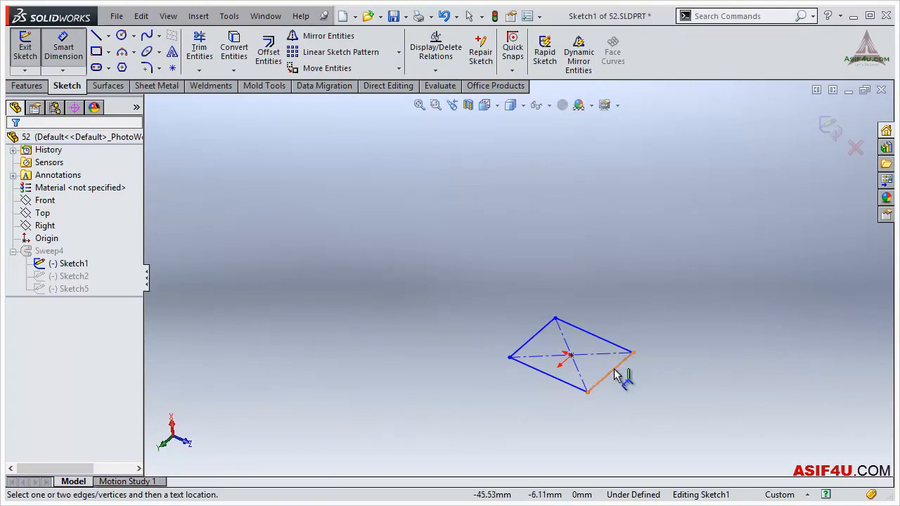
{"action": "left_click", "coordinate": [562, 385]}
{"action": "left_click", "coordinate": [504, 405]}
{"action": "type", "text": "100"}
{"action": "key", "text": "Return"}
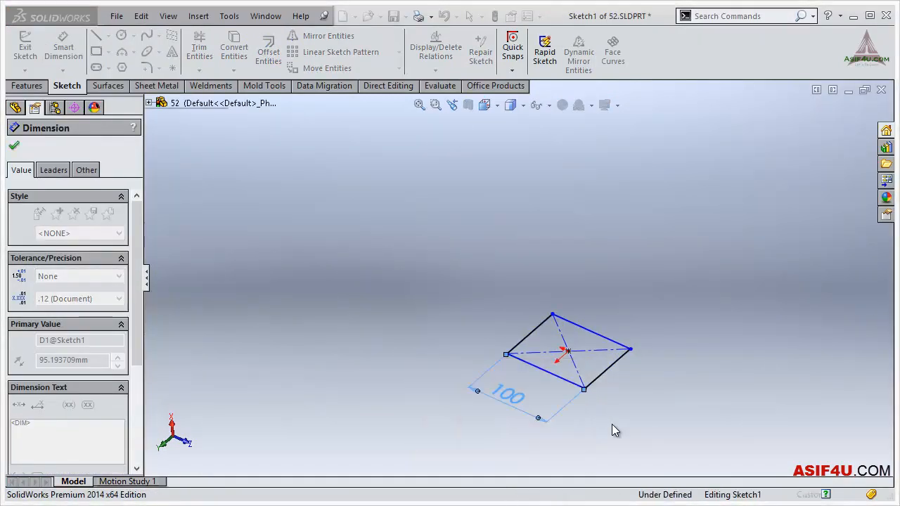
{"action": "key", "text": "Escape"}
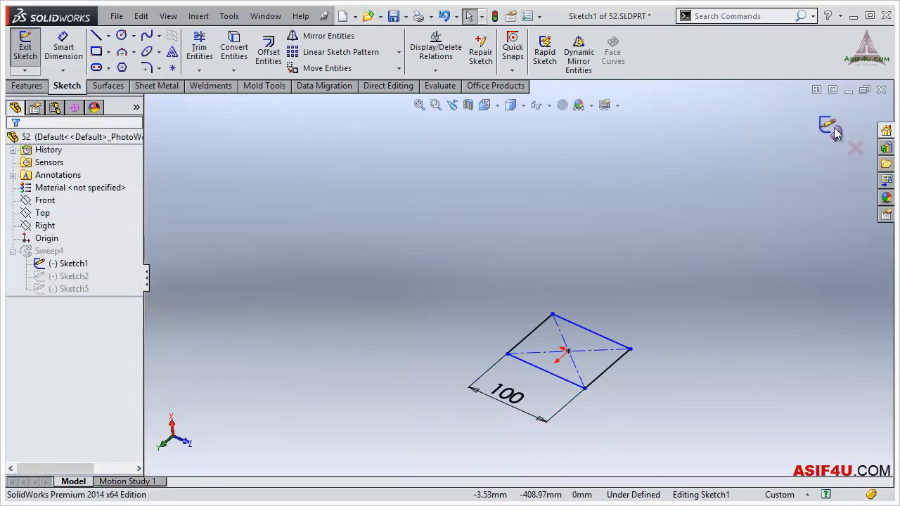
{"action": "left_click", "coordinate": [830, 128]}
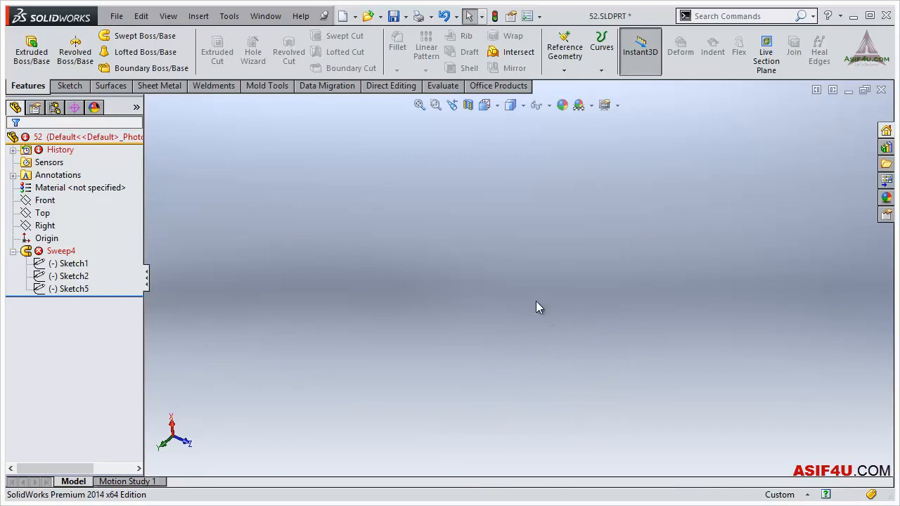
- Open the sweep's definition, examine how its profile, path and guide curve relate, and close it
{"action": "left_click", "coordinate": [49, 255]}
{"action": "right_click", "coordinate": [59, 259]}
{"action": "left_click", "coordinate": [66, 211]}
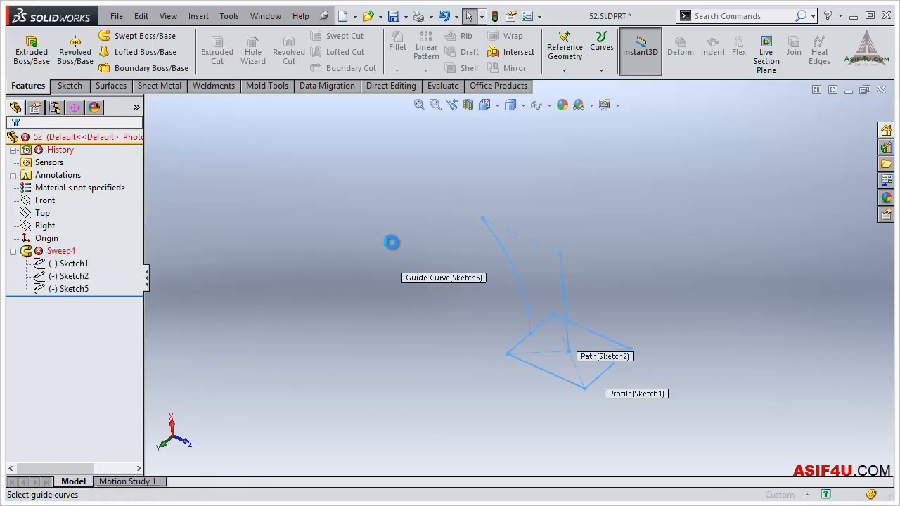
{"action": "scroll", "coordinate": [600, 314], "scroll_direction": "down", "scroll_amount": 2}
{"action": "middle_click_drag", "start_coordinate": [560, 422], "coordinate": [559, 411]}
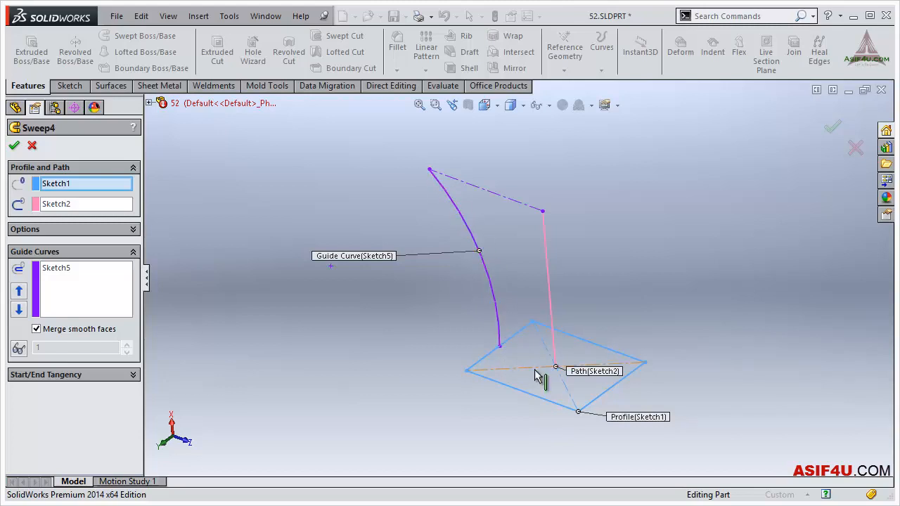
{"action": "middle_click_drag", "start_coordinate": [564, 387], "coordinate": [573, 369]}
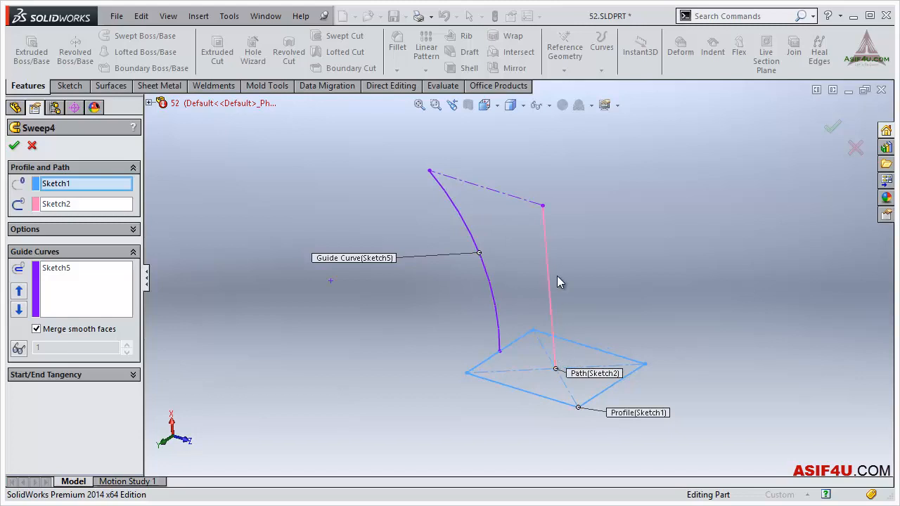
{"action": "middle_click_drag", "start_coordinate": [514, 316], "coordinate": [514, 304]}
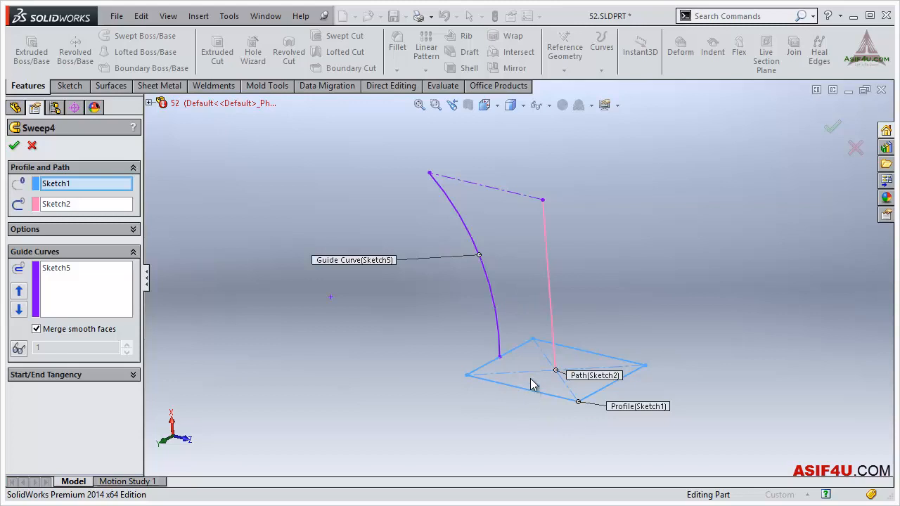
{"action": "middle_click_drag", "start_coordinate": [533, 310], "coordinate": [507, 291]}
{"action": "left_click", "coordinate": [827, 132]}
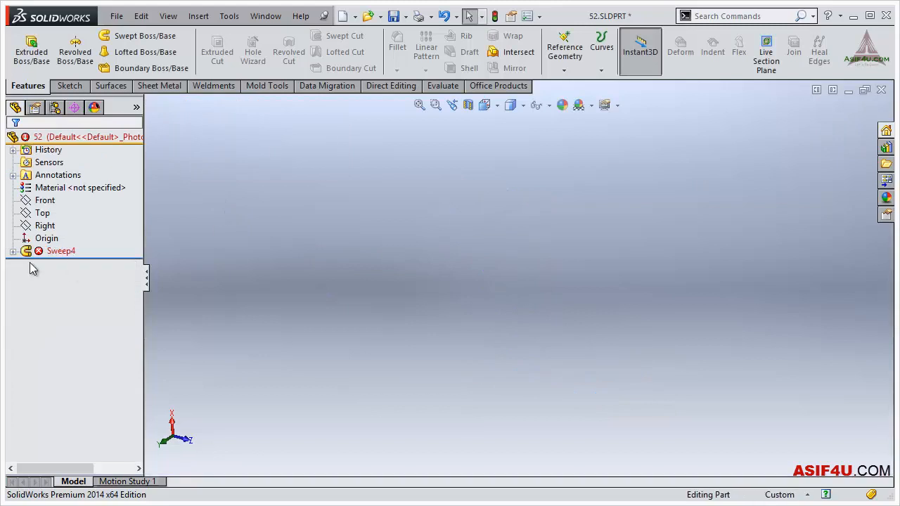
- Delete the 100 mm dimension from the sweep's rectangle profile sketch and exit the sketch
{"action": "left_click", "coordinate": [12, 251]}
{"action": "left_click", "coordinate": [70, 262]}
{"action": "left_click", "coordinate": [61, 233]}
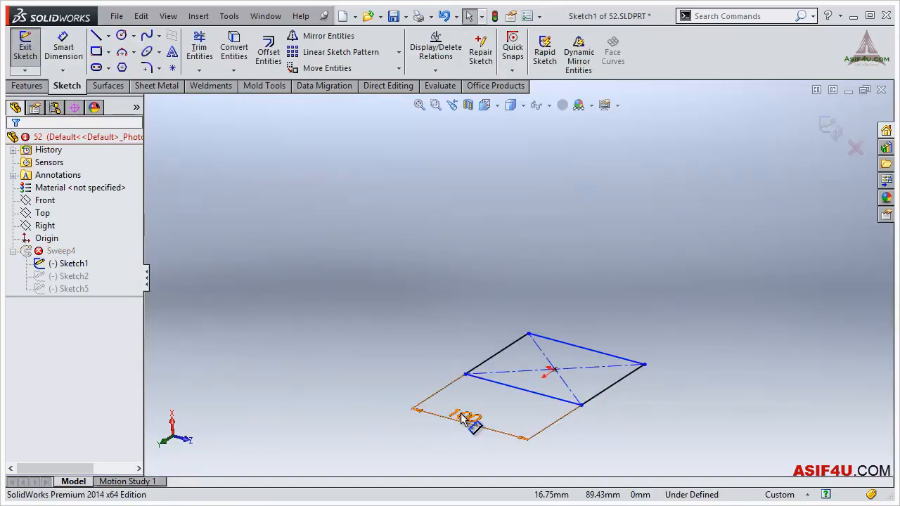
{"action": "left_click", "coordinate": [460, 418]}
{"action": "key", "text": "Delete"}
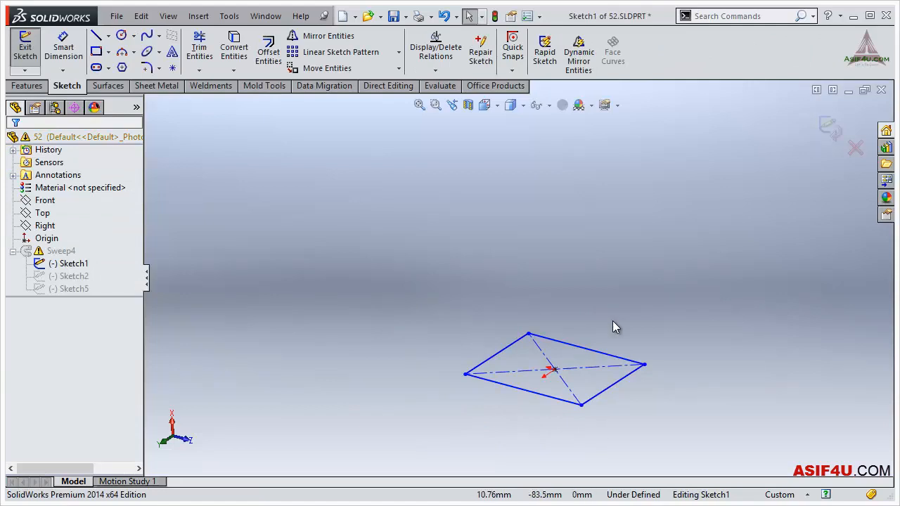
{"action": "middle_click_drag", "start_coordinate": [613, 320], "coordinate": [615, 318]}
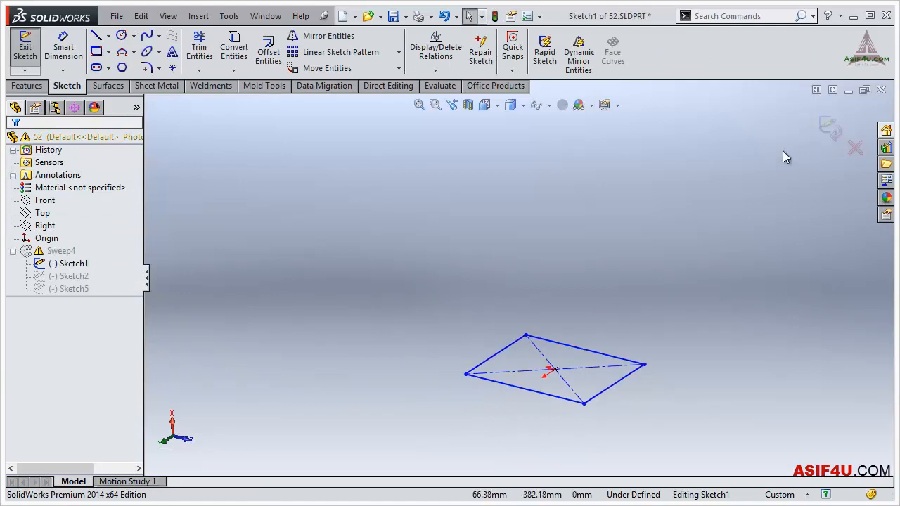
{"action": "left_click", "coordinate": [827, 130]}
{"action": "mouse_move", "coordinate": [631, 289]}
{"action": "middle_mouse_down"}
{"action": "mouse_move", "coordinate": [645, 248]}
{"action": "mouse_move", "coordinate": [640, 274]}
{"action": "middle_mouse_up"}
- Delete the swept boss feature while keeping its absorbed profile, path and guide curve sketches
{"action": "left_click", "coordinate": [67, 263]}
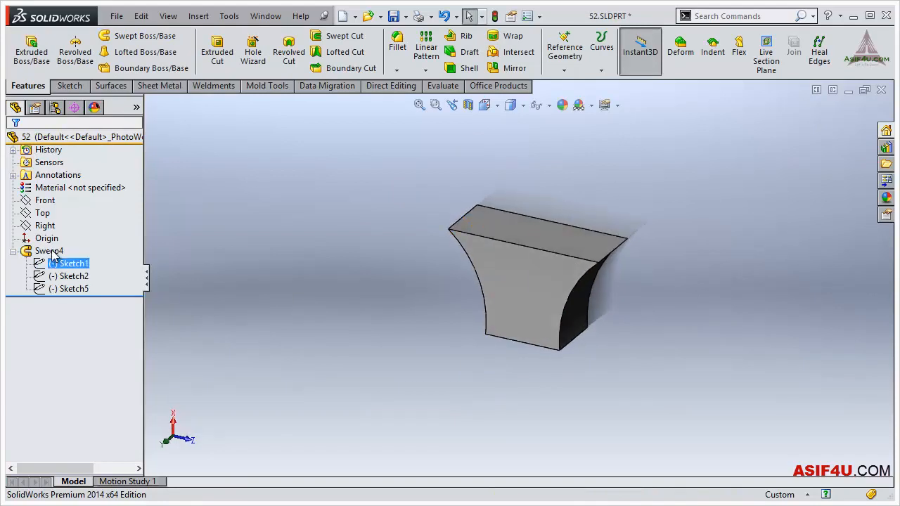
{"action": "left_click", "coordinate": [50, 251]}
{"action": "key", "text": "Delete"}
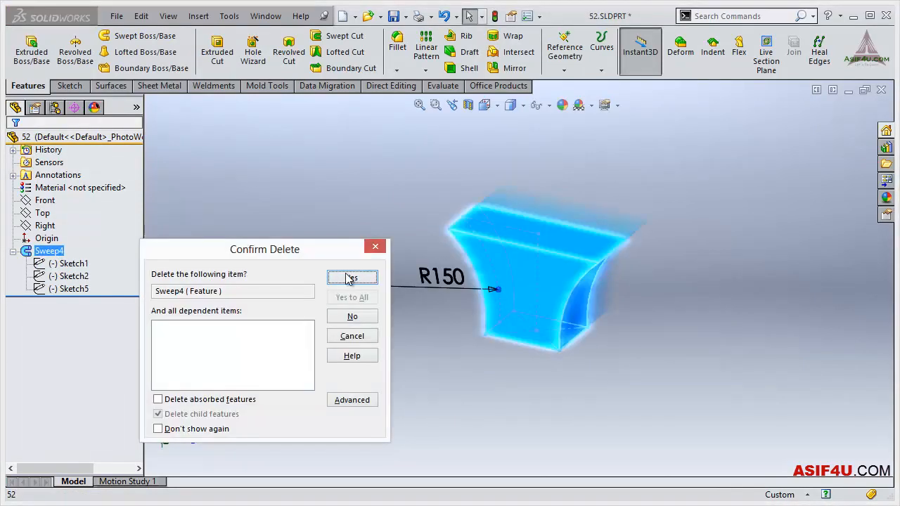
{"action": "left_click", "coordinate": [349, 278]}
- Start a new sketch on the Front plane
{"action": "scroll", "coordinate": [556, 307], "scroll_direction": "down", "scroll_amount": 2}
{"action": "left_click", "coordinate": [45, 200]}
{"action": "left_click", "coordinate": [69, 181]}
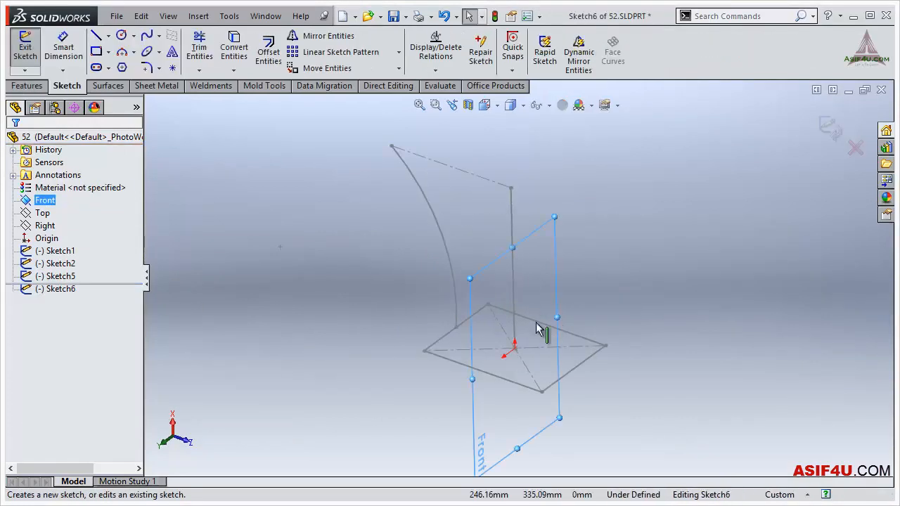
{"action": "key", "text": "ctrl+8"}
{"action": "scroll", "coordinate": [437, 343], "scroll_direction": "up", "scroll_amount": 3}
{"action": "left_click", "coordinate": [454, 338]}
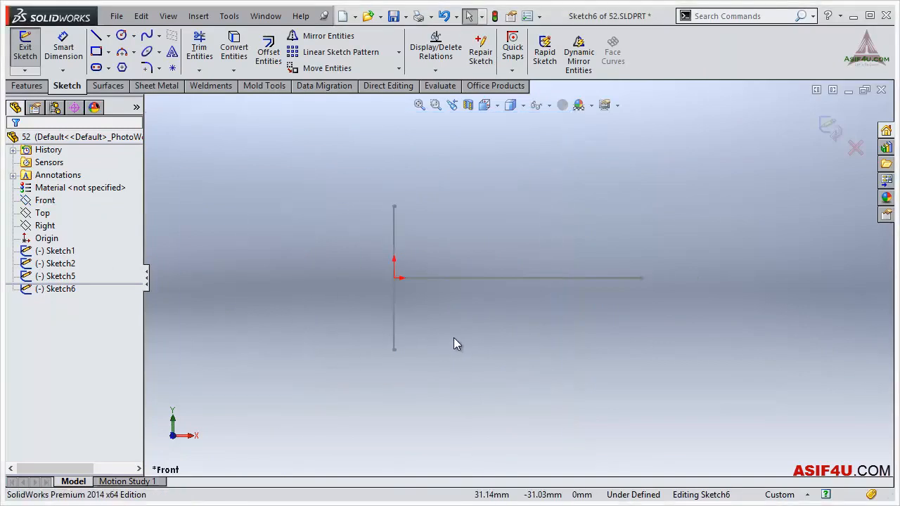
- Draw a three-point arc of about 259 mm radius below the path line, starting near X 9.1, Y -38 and curving downward
{"action": "key", "text": "s"}
{"action": "left_click", "coordinate": [551, 370]}
{"action": "left_click", "coordinate": [411, 351]}
{"action": "left_click", "coordinate": [667, 426]}
{"action": "left_click", "coordinate": [581, 382]}
{"action": "key", "text": "Escape"}
- Add a Pierce relation between the new arc's start point and the rectangle profile's lower edge
{"action": "mouse_move", "coordinate": [417, 355]}
{"action": "middle_mouse_down"}
{"action": "mouse_move", "coordinate": [387, 365]}
{"action": "mouse_move", "coordinate": [403, 359]}
{"action": "middle_mouse_up"}
{"action": "left_click", "coordinate": [402, 354]}
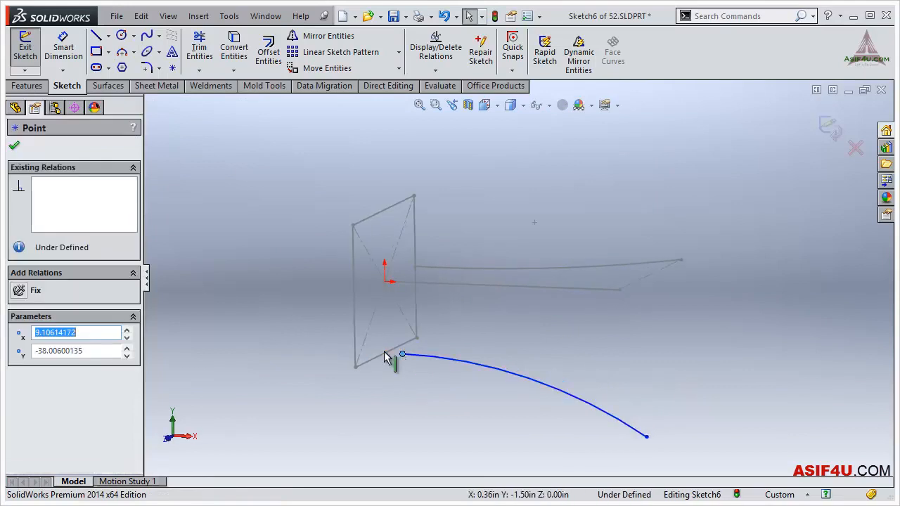
{"action": "left_click", "coordinate": [391, 358], "text": "ctrl"}
{"action": "left_click", "coordinate": [425, 302]}
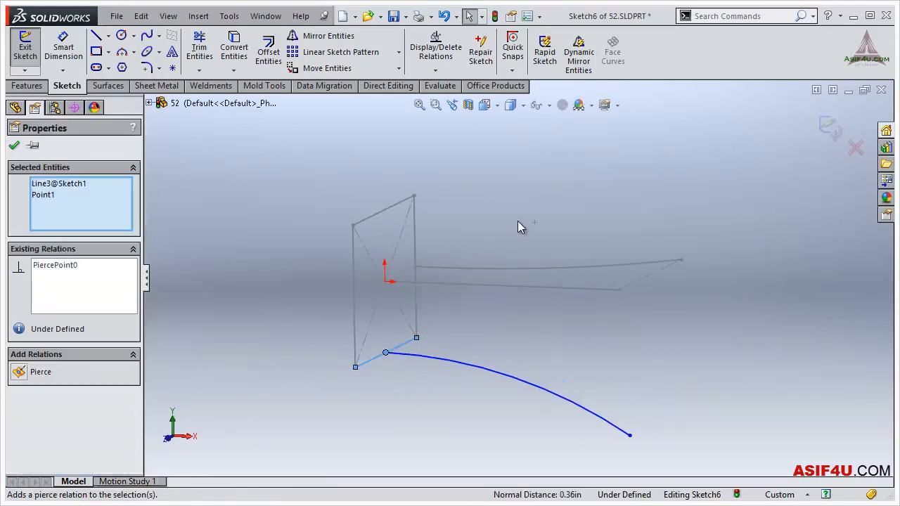
{"action": "left_click", "coordinate": [656, 358]}
- Dimension the radius of the Front-plane arc and set it to 150 mm
{"action": "scroll", "coordinate": [603, 336], "scroll_direction": "up", "scroll_amount": 3}
{"action": "key", "text": "s"}
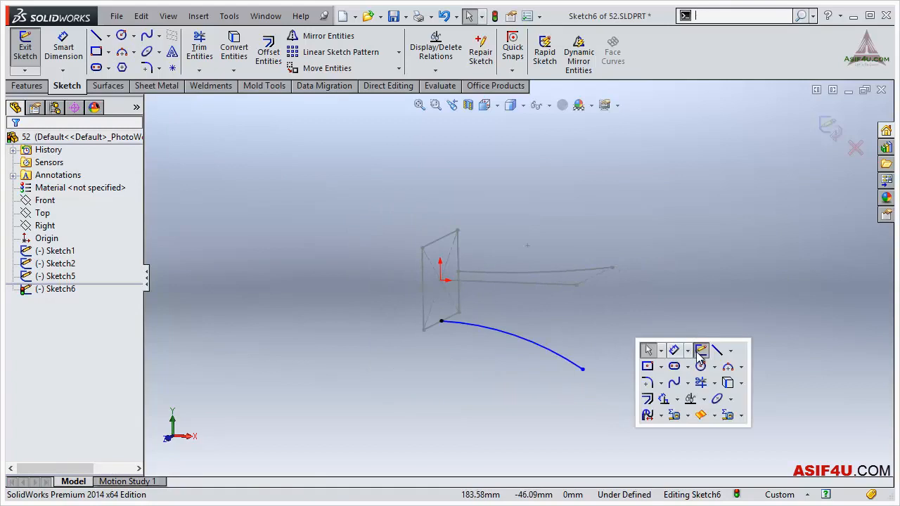
{"action": "left_click", "coordinate": [558, 353]}
{"action": "left_click", "coordinate": [484, 396]}
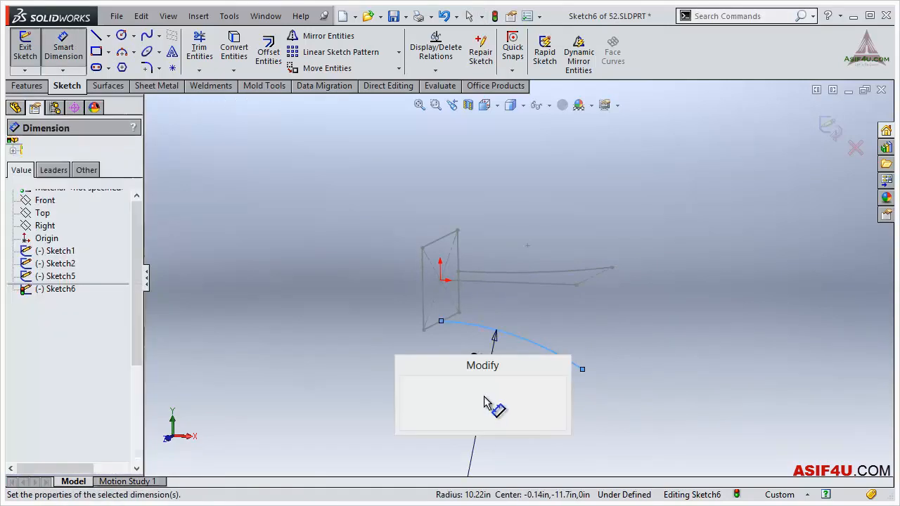
{"action": "type", "text": "150"}
{"action": "key", "text": "Return"}
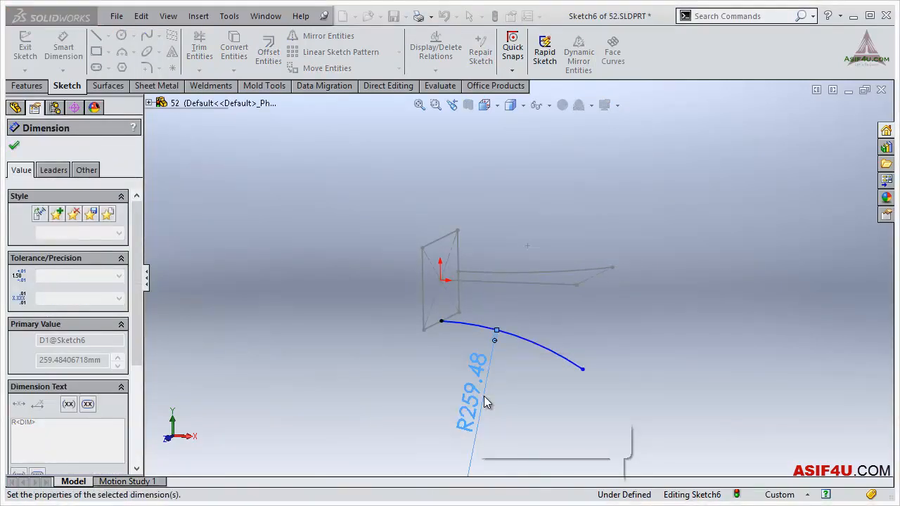
{"action": "left_click", "coordinate": [715, 343]}
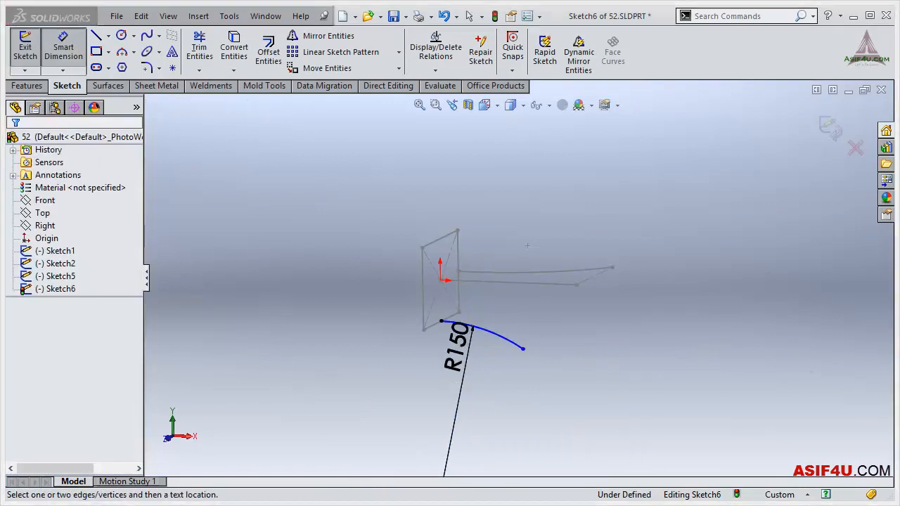
- Stretch the free end of the Front-plane arc to about 107 mm horizontally from the rectangle profile
{"action": "key", "text": "ctrl+1"}
{"action": "key", "text": "Escape"}
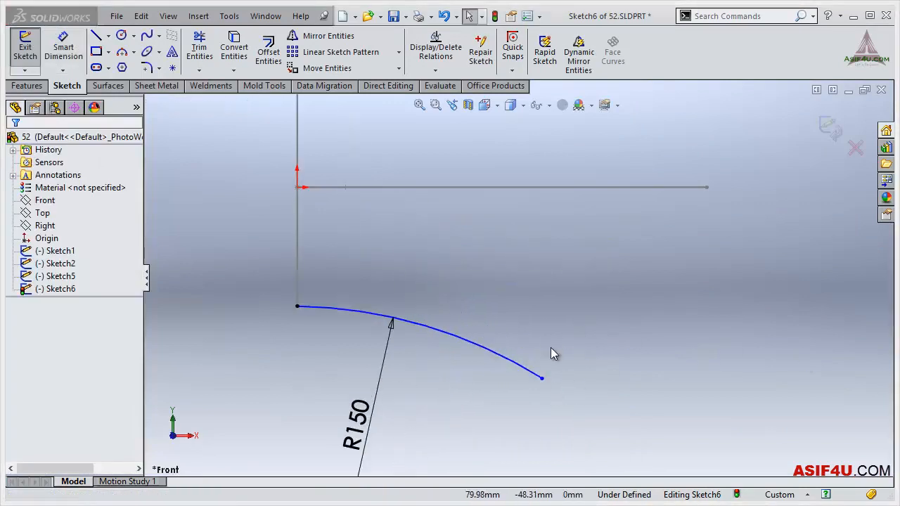
{"action": "left_click_drag", "start_coordinate": [542, 378], "coordinate": [636, 378]}
{"action": "left_click", "coordinate": [583, 287]}
- Dimension the horizontal distance from the rectangle profile to the Front-plane arc's free end and set it to 100 mm
{"action": "key", "text": "s"}
{"action": "left_click", "coordinate": [633, 300]}
{"action": "left_click", "coordinate": [636, 378]}
{"action": "left_click", "coordinate": [296, 284]}
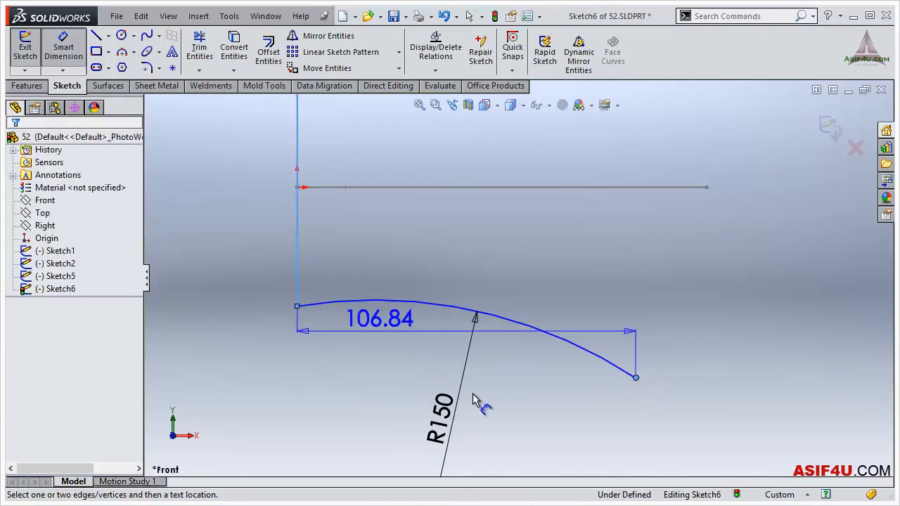
{"action": "left_click", "coordinate": [546, 300]}
{"action": "type", "text": "100"}
{"action": "key", "text": "Return"}
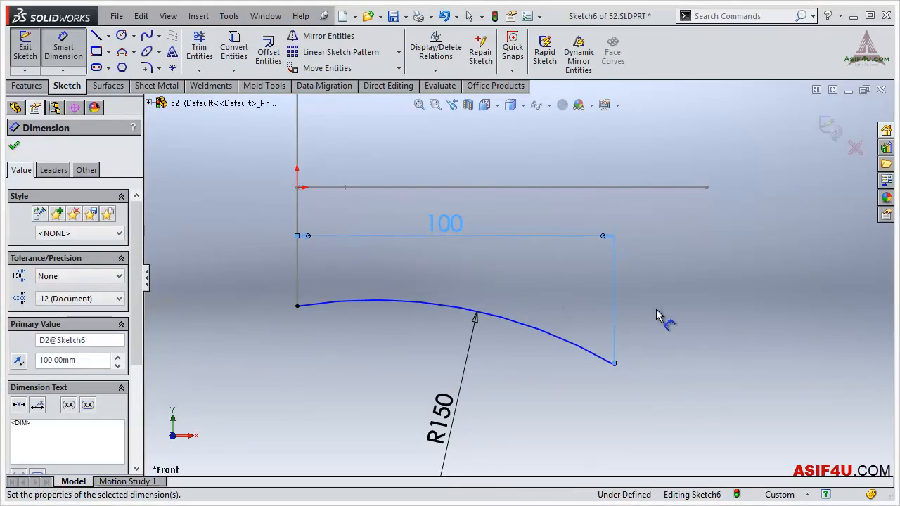
- Finish the Front-plane arc sketch and leave nothing selected
{"action": "left_click", "coordinate": [573, 311]}
{"action": "mouse_move", "coordinate": [572, 311]}
{"action": "middle_mouse_down"}
{"action": "mouse_move", "coordinate": [483, 229]}
{"action": "mouse_move", "coordinate": [579, 327]}
{"action": "mouse_move", "coordinate": [513, 428]}
{"action": "mouse_move", "coordinate": [606, 195]}
{"action": "mouse_move", "coordinate": [823, 144]}
{"action": "middle_mouse_up"}
{"action": "left_click", "coordinate": [829, 129]}
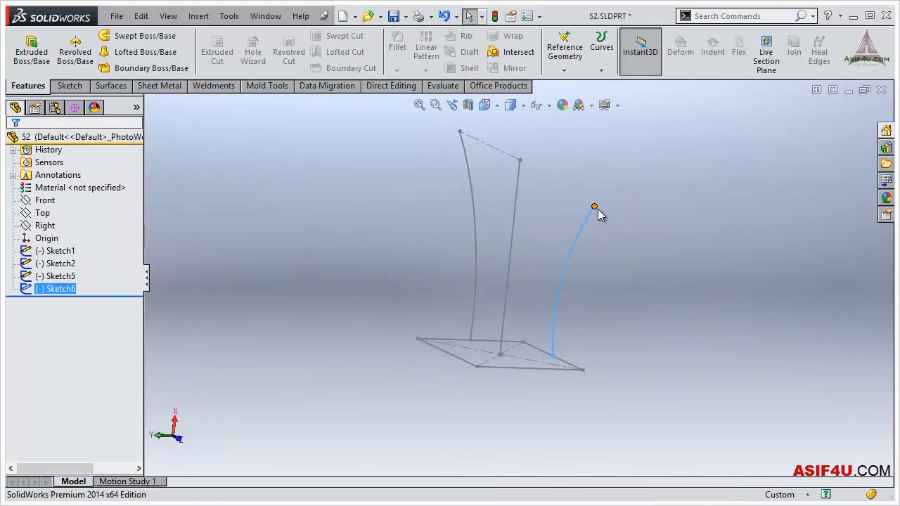
{"action": "left_click", "coordinate": [309, 205]}
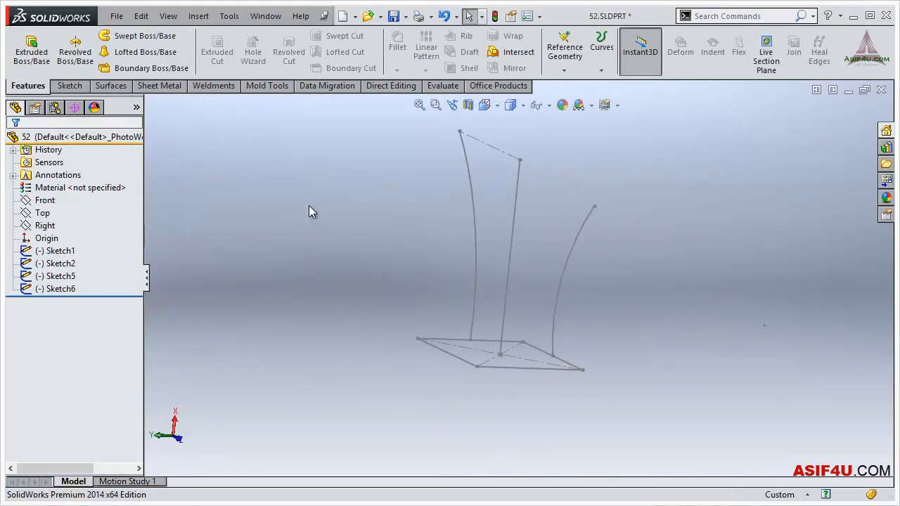
- Start a Swept Boss/Base with the rectangle (Sketch1) as the profile and the straight line (Sketch2) as the path
{"action": "left_click", "coordinate": [140, 36]}
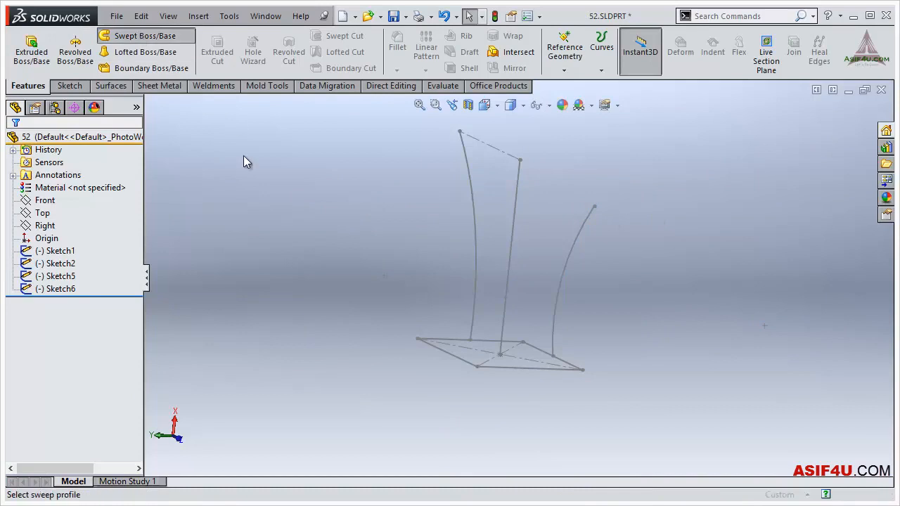
{"action": "left_click", "coordinate": [526, 375]}
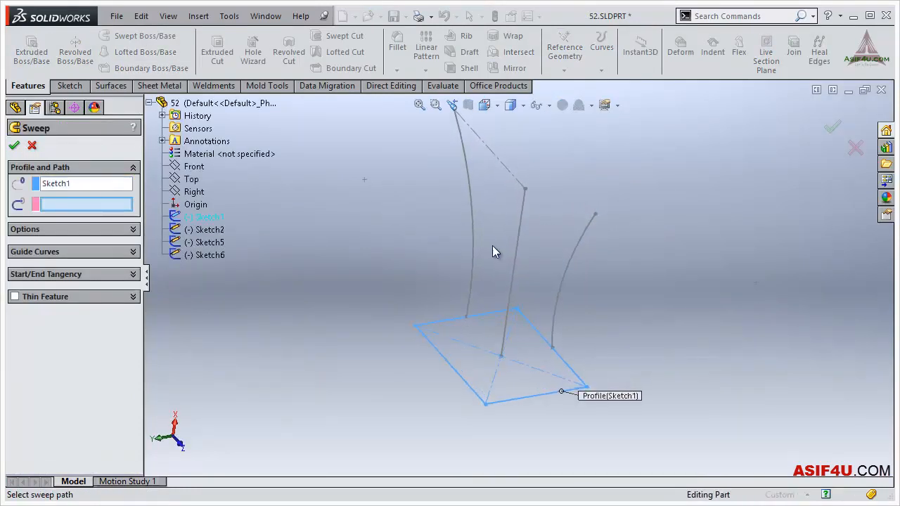
{"action": "left_click", "coordinate": [519, 260]}
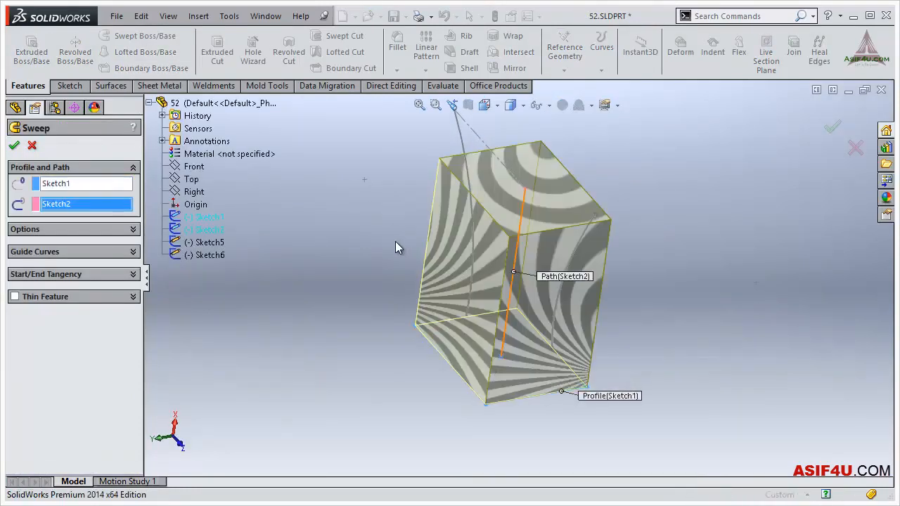
- Add the Top-plane arc (Sketch5) and the Front-plane arc (Sketch6) as guide curves and complete the sweep
{"action": "left_click", "coordinate": [93, 252]}
{"action": "left_click", "coordinate": [462, 146]}
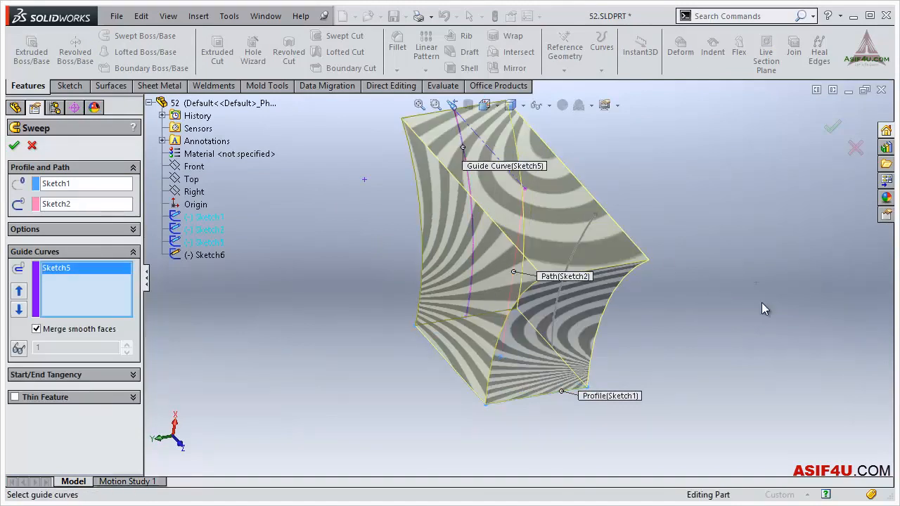
{"action": "left_click", "coordinate": [452, 105]}
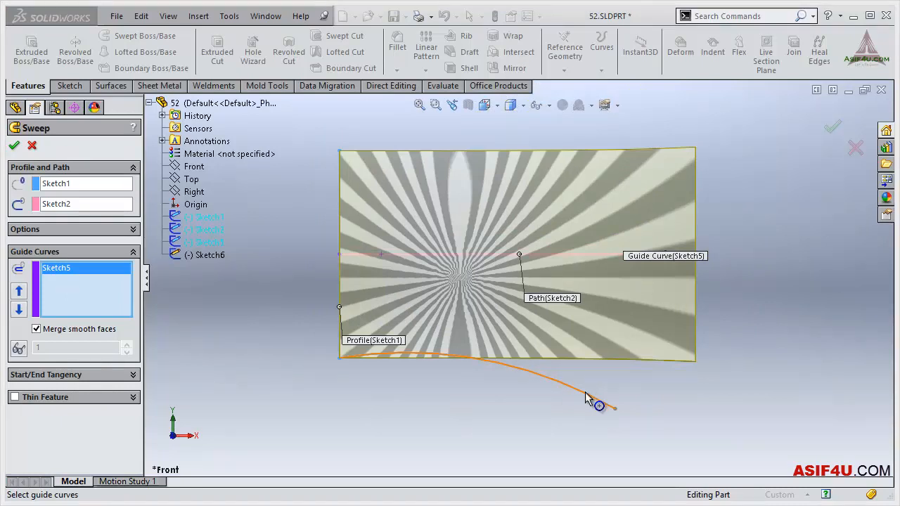
{"action": "left_click", "coordinate": [585, 395]}
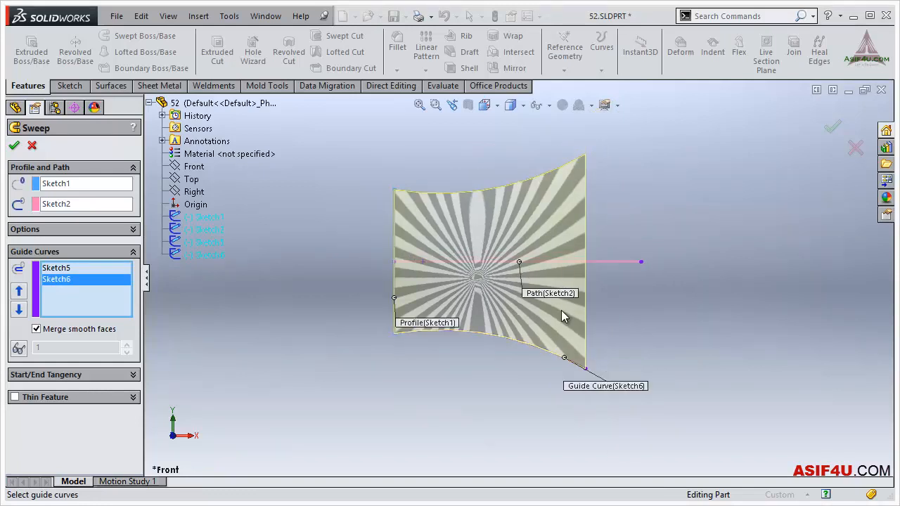
{"action": "middle_click_drag", "start_coordinate": [553, 305], "coordinate": [447, 366]}
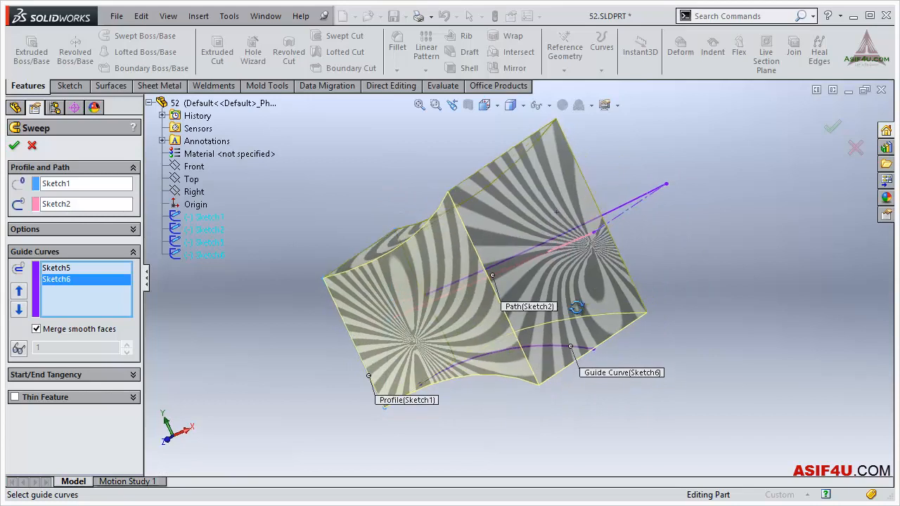
{"action": "left_click", "coordinate": [662, 276]}
{"action": "scroll", "coordinate": [619, 325], "scroll_direction": "up", "scroll_amount": 3}
{"action": "middle_click_drag", "start_coordinate": [608, 334], "coordinate": [617, 311]}
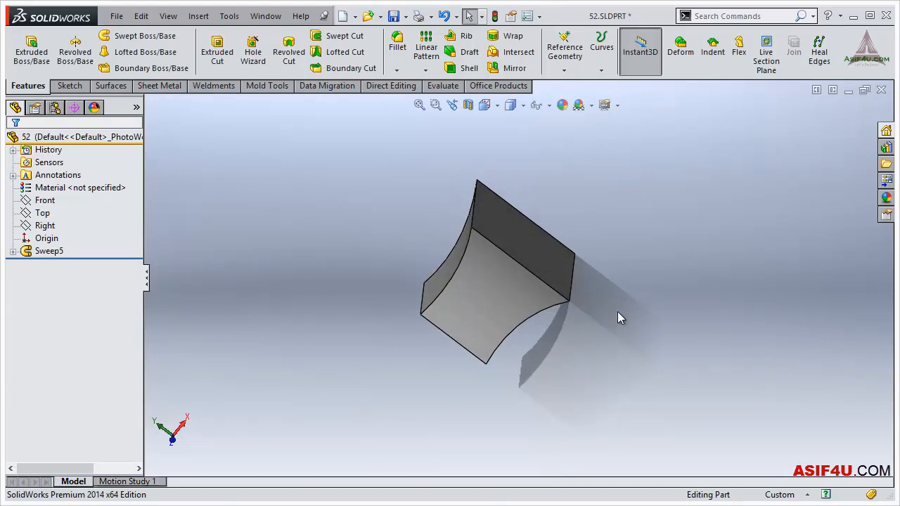
{"action": "middle_click_drag", "start_coordinate": [301, 233], "coordinate": [503, 305]}
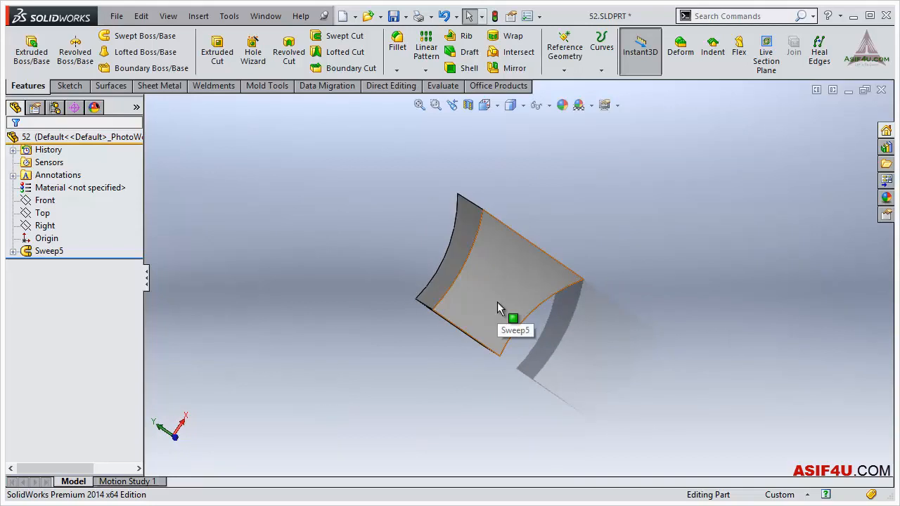